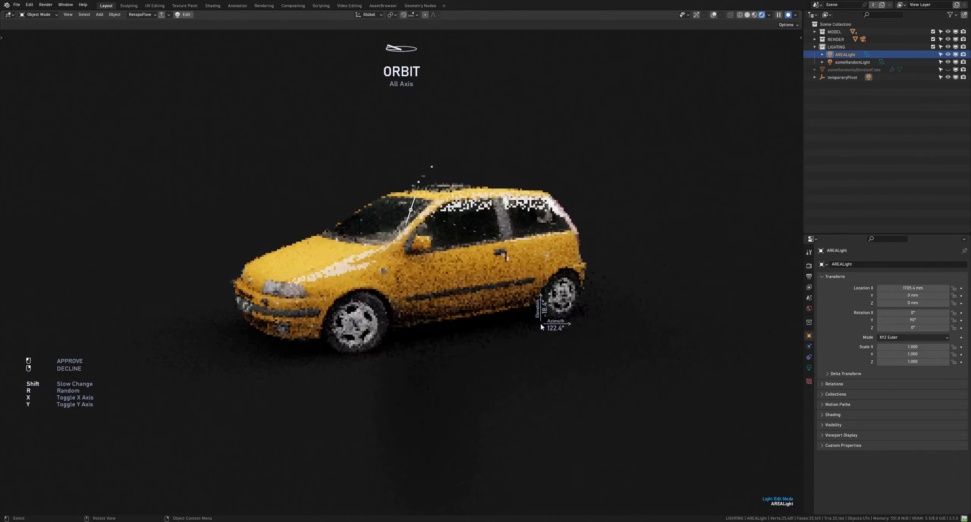
Orbit AREALight around the car from a random placement, setting the azimuth to about -29.2° and adjusting the elevation separately.
key("r")
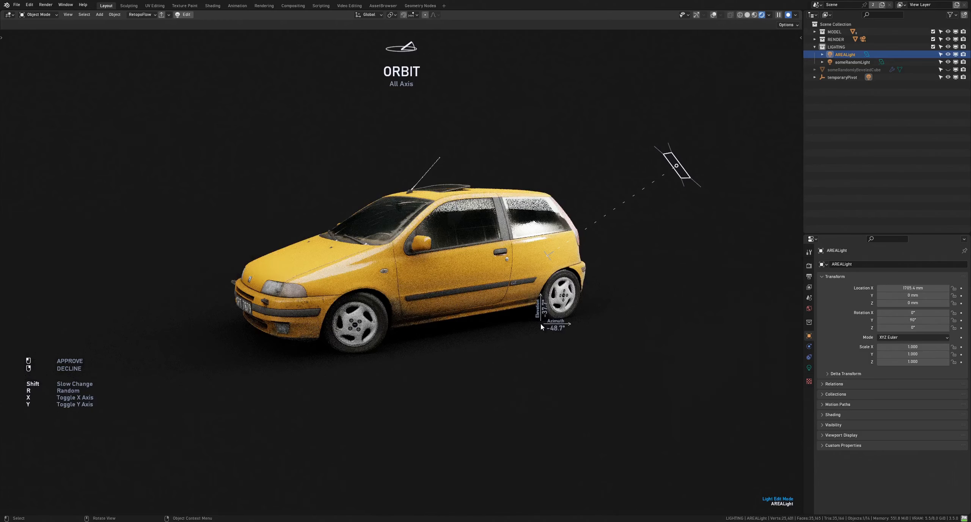
key("x")
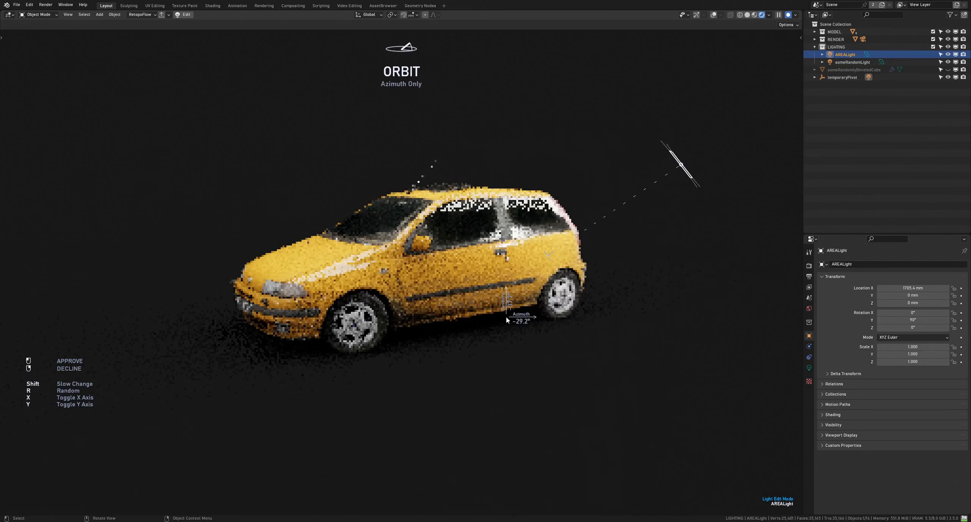
key("y")
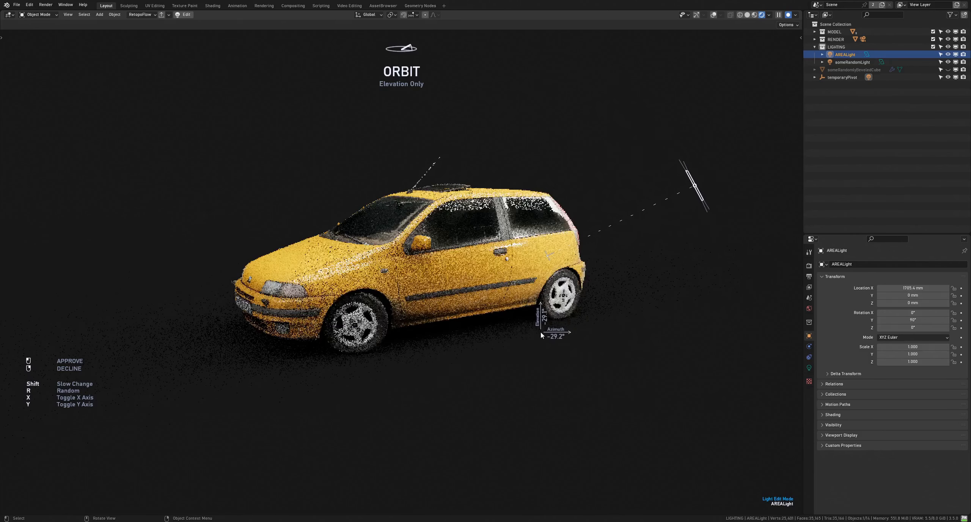
left_click(634, 341)
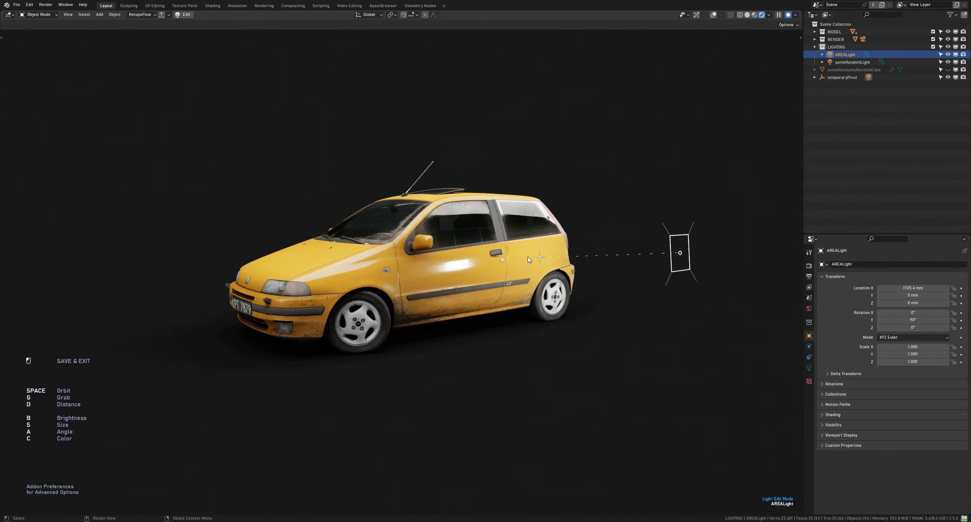
Try moving AREALight's pivot with snapping to the car and with free movement along the plane.
key("space")
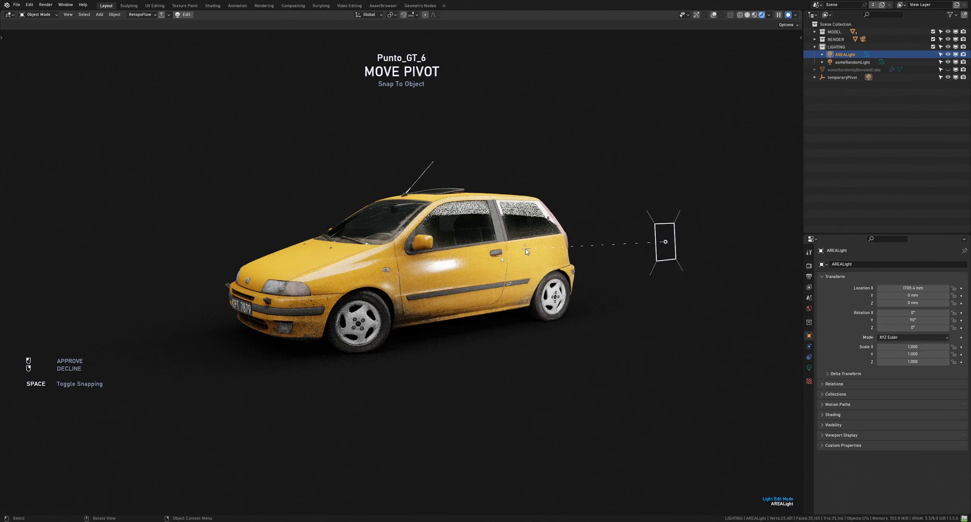
key("space")
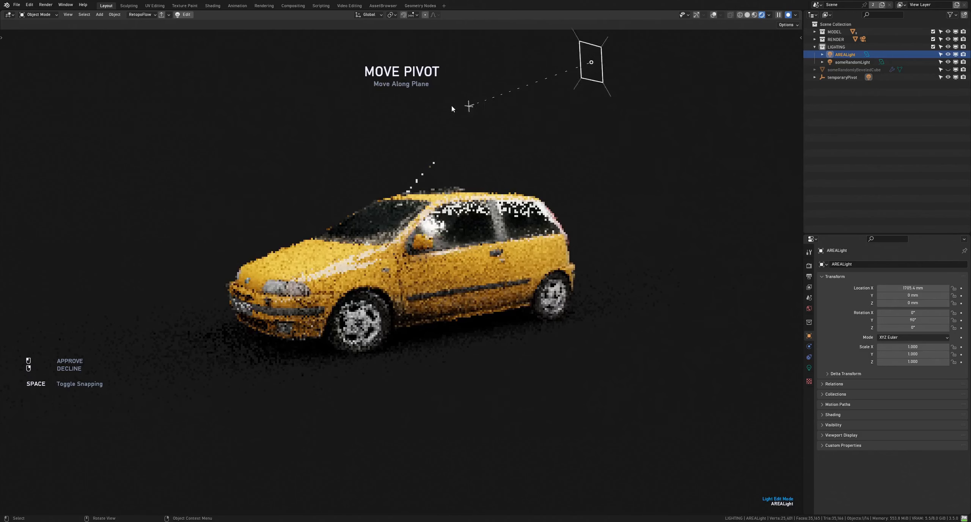
left_click(538, 290)
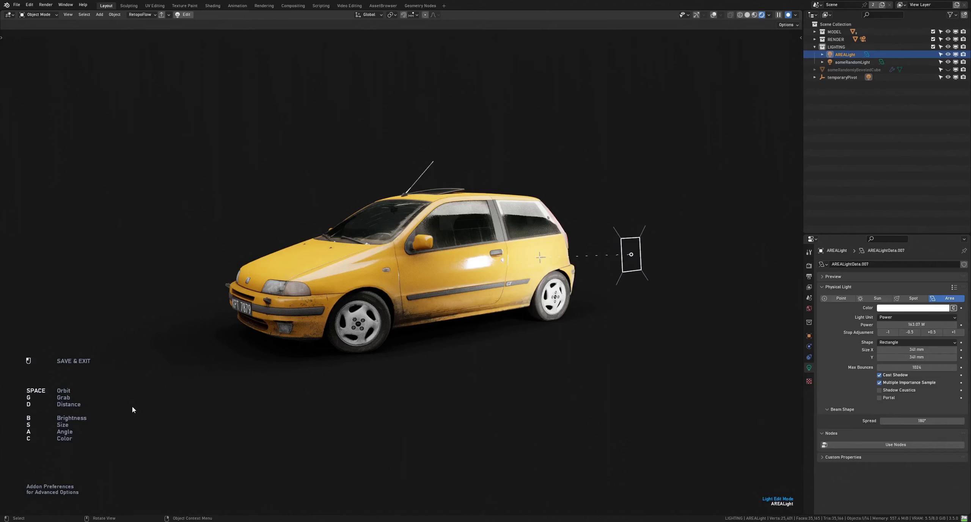
Adjust AREALight's distance from its pivot on the car's rear side and finish editing the light.
key("d")
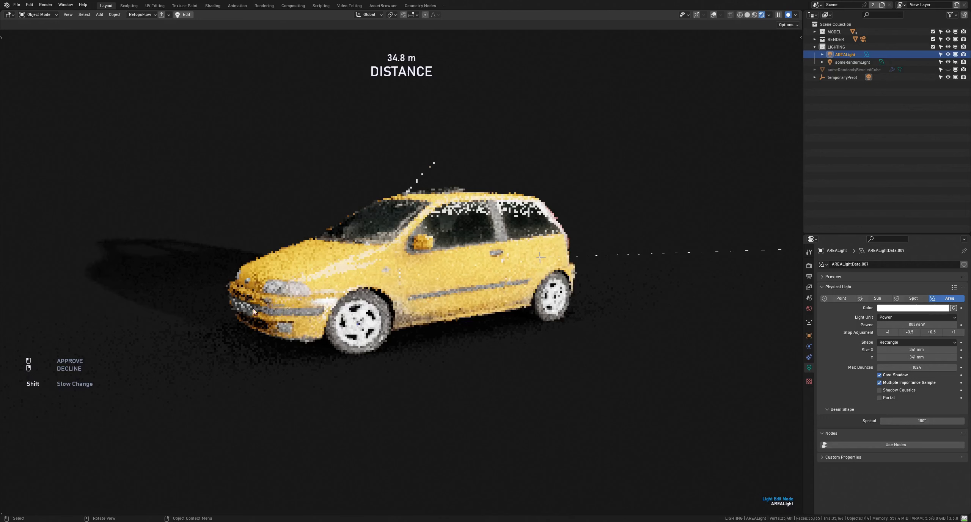
left_click(574, 290)
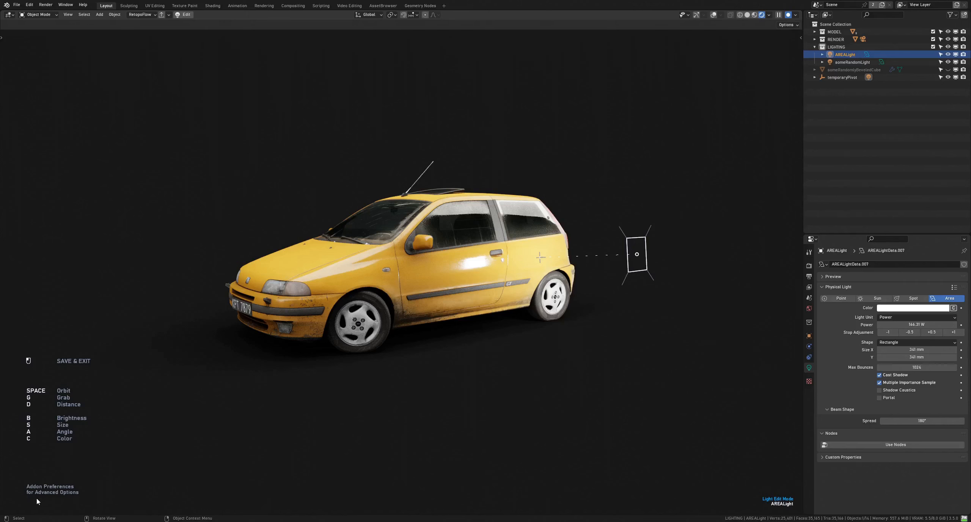
left_click(560, 335)
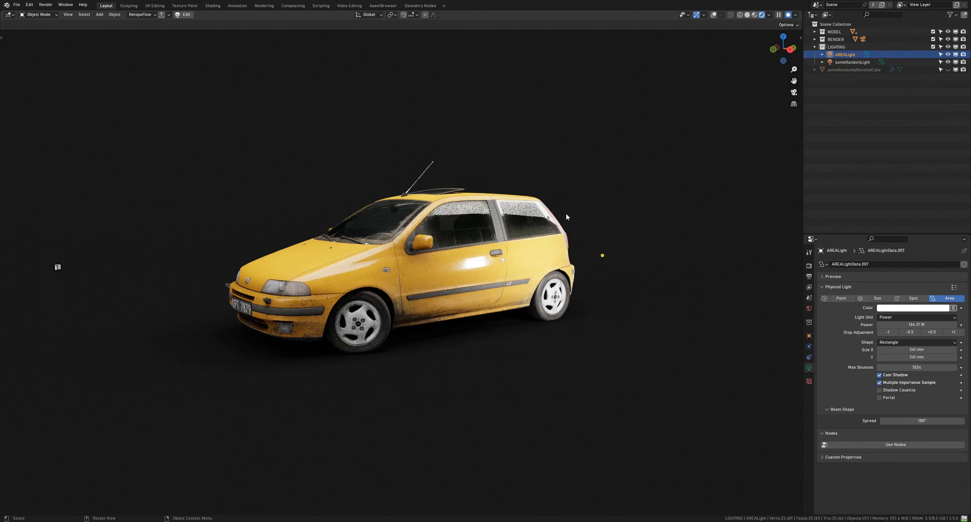
Enable Show Advanced UI in the Light Control add-on preferences and close the preferences.
key("F4")
left_click(555, 215)
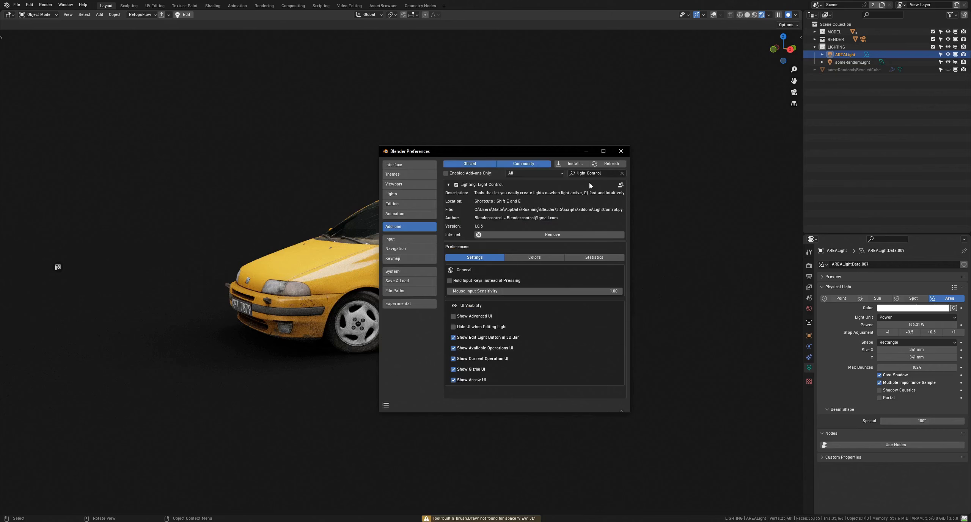
left_click(453, 337)
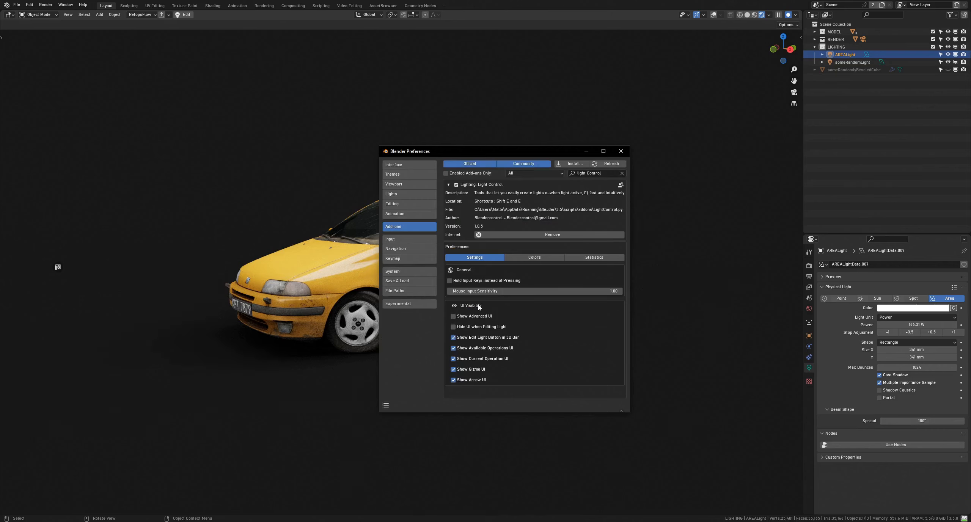
left_click(454, 317)
left_click(590, 155)
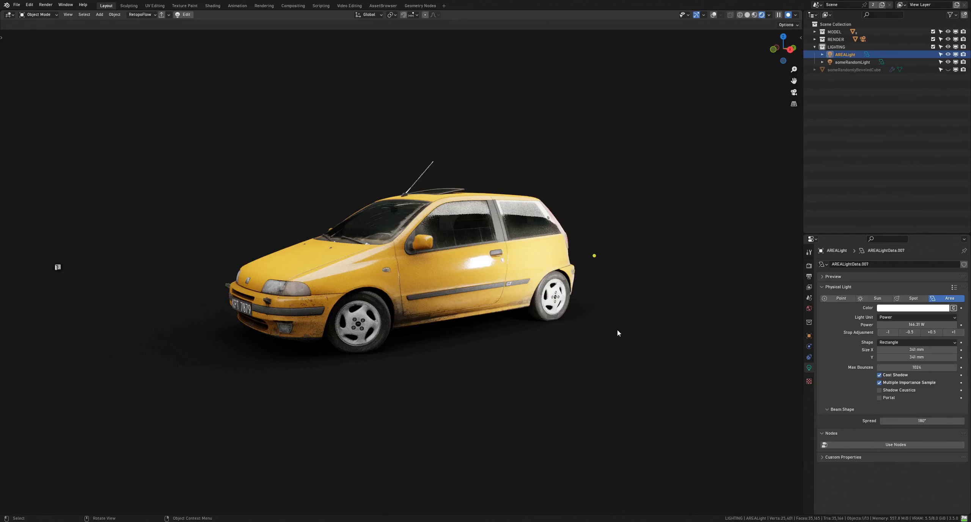
Edit AREALight and focus its pivot on the car's side glass, using Reflection mode and toggling the focus mode.
key("e")
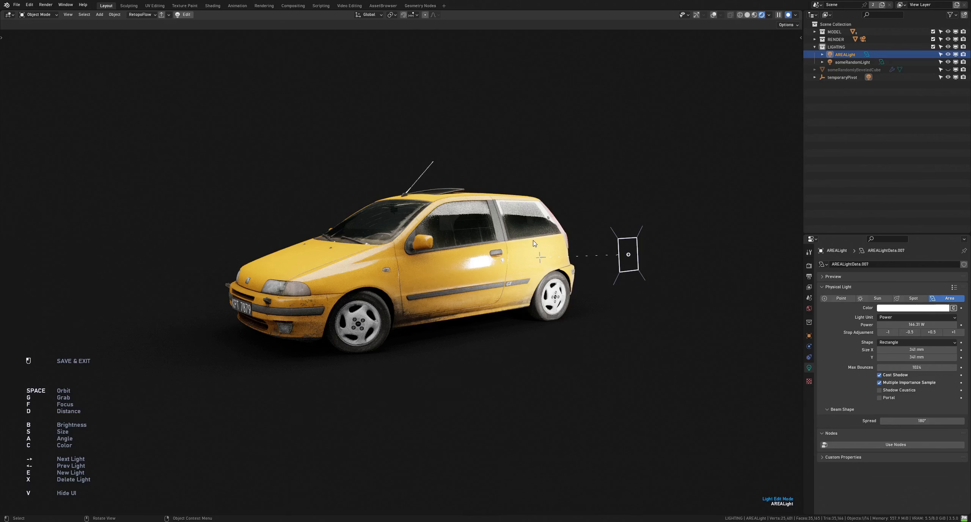
key("f")
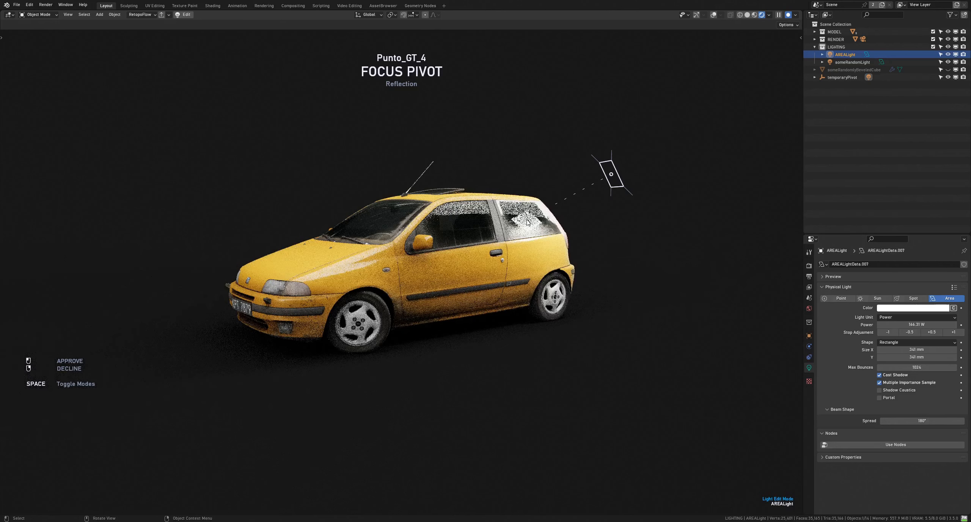
key("space")
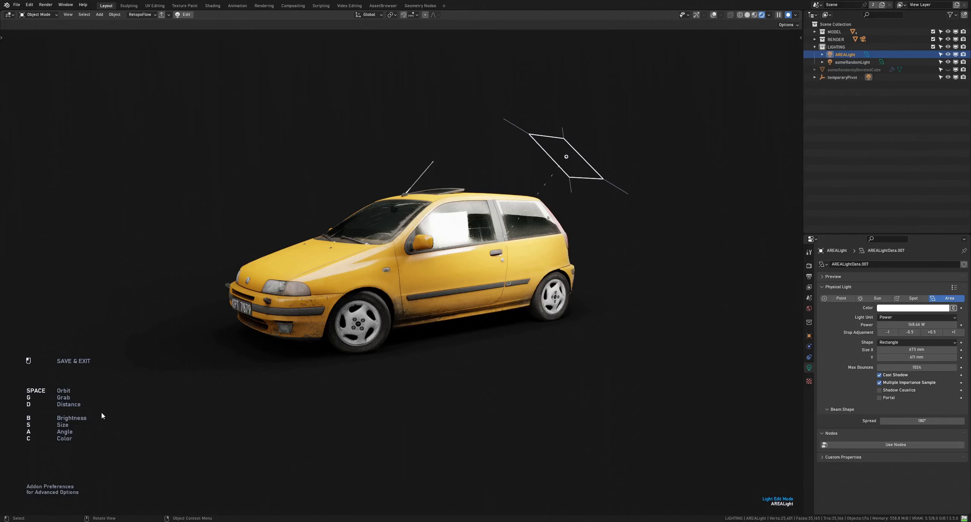
Set AREALight's brightness to about 120.3 W and resize it per axis to about 441 by 486 mm.
key("b")
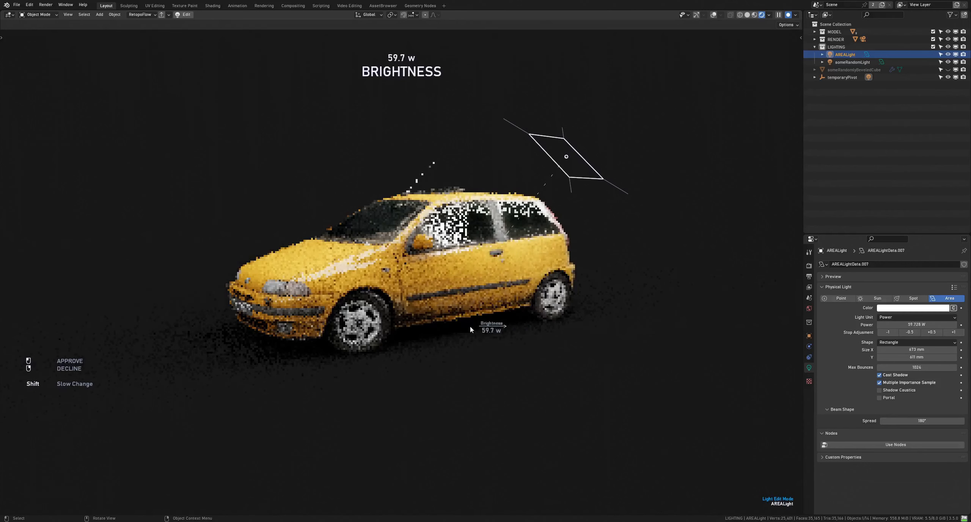
left_click(603, 329)
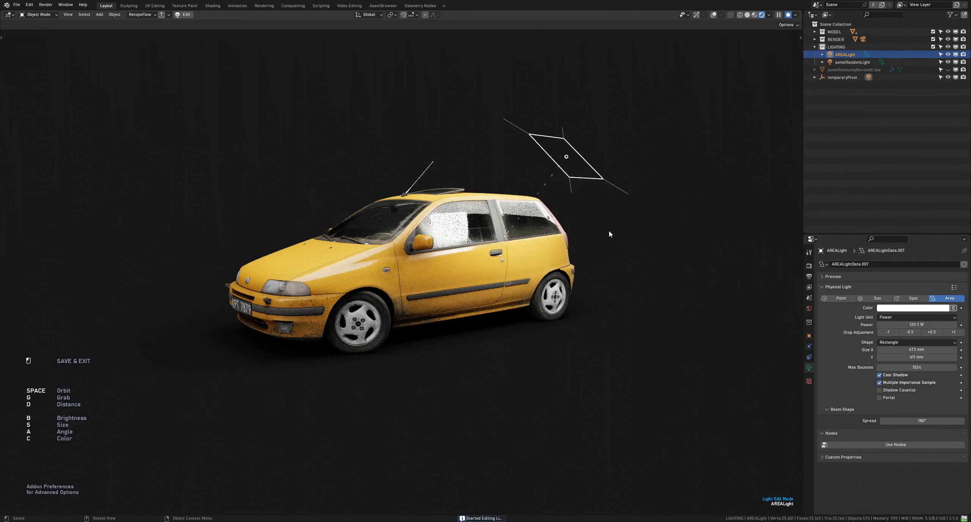
key("s")
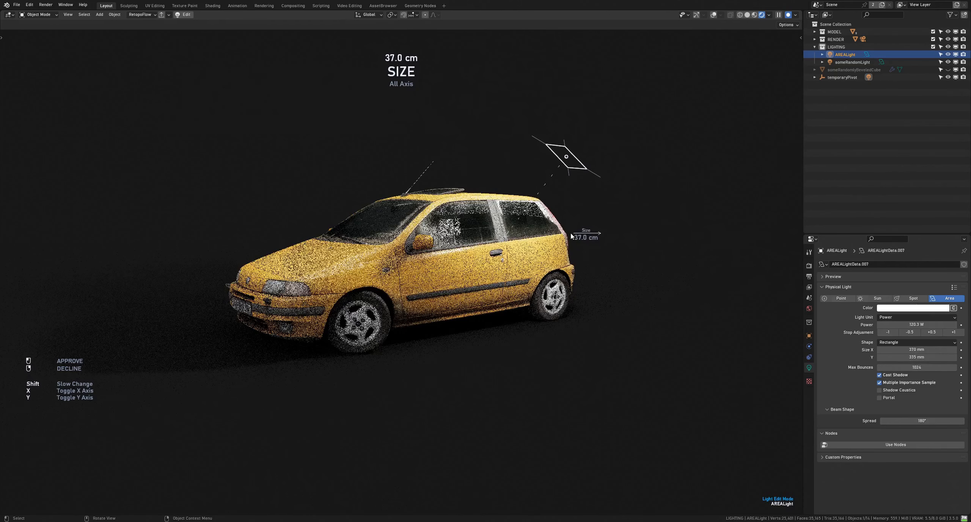
key("x")
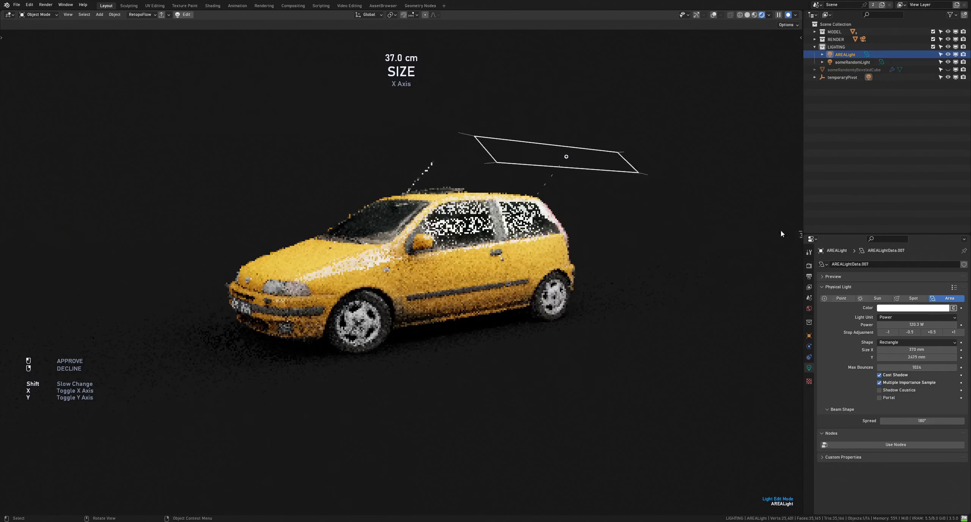
key("y")
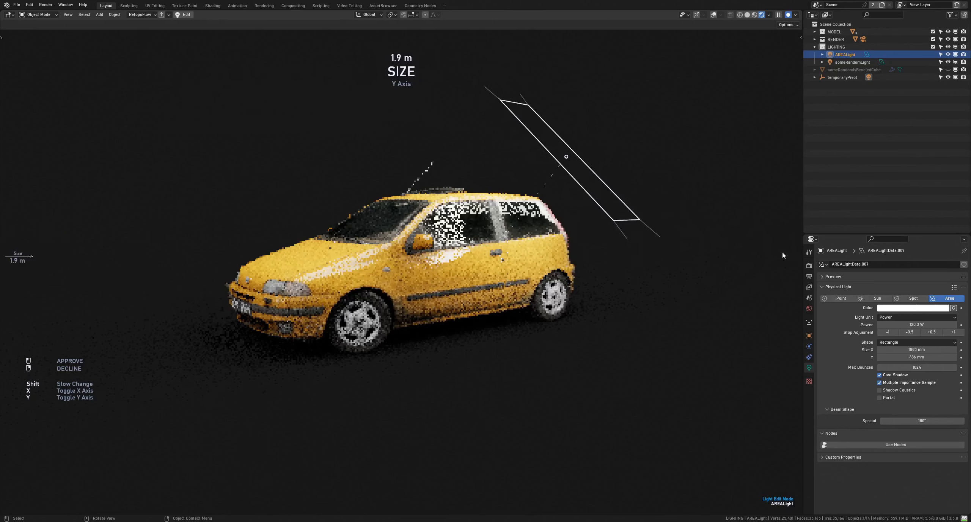
left_click(653, 242)
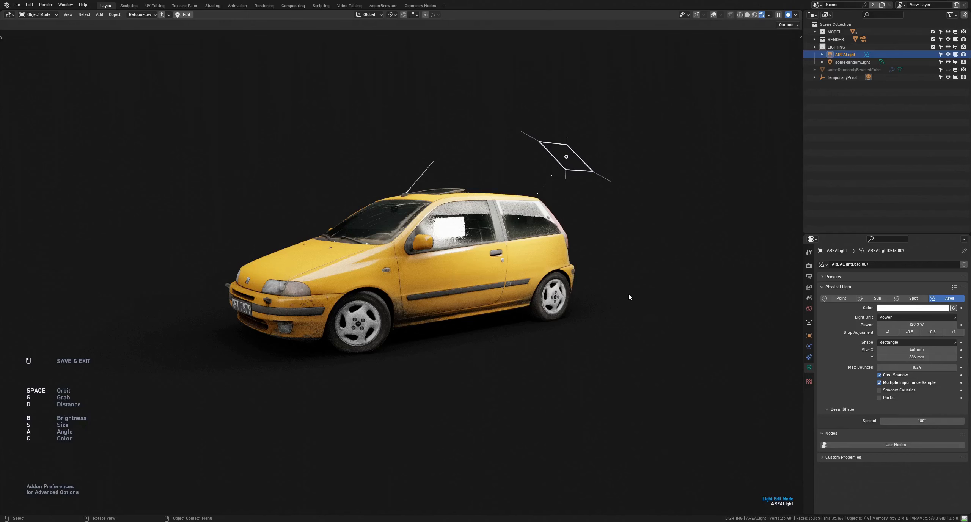
Try different spread angles for AREALight, from a narrow beam of about 10° to a wide one of about 113°.
key("a")
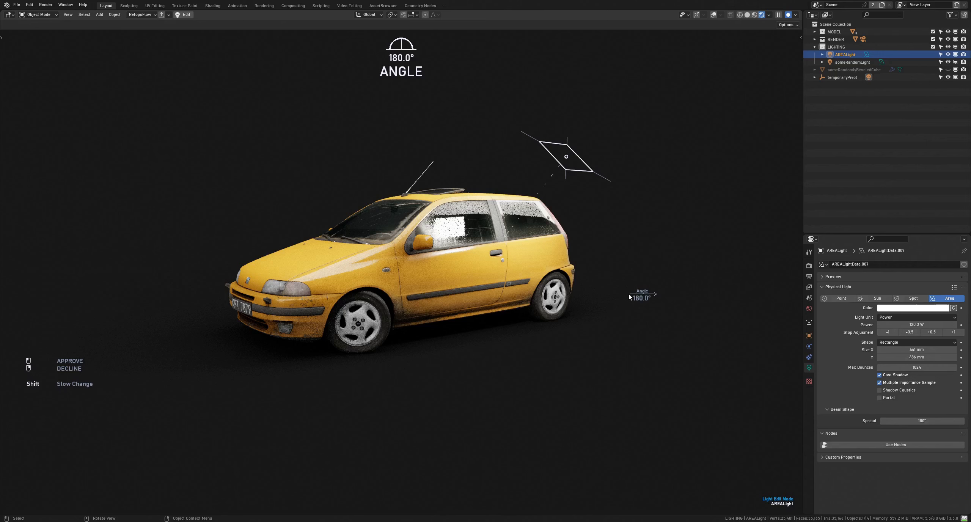
mouse_move(625, 297)
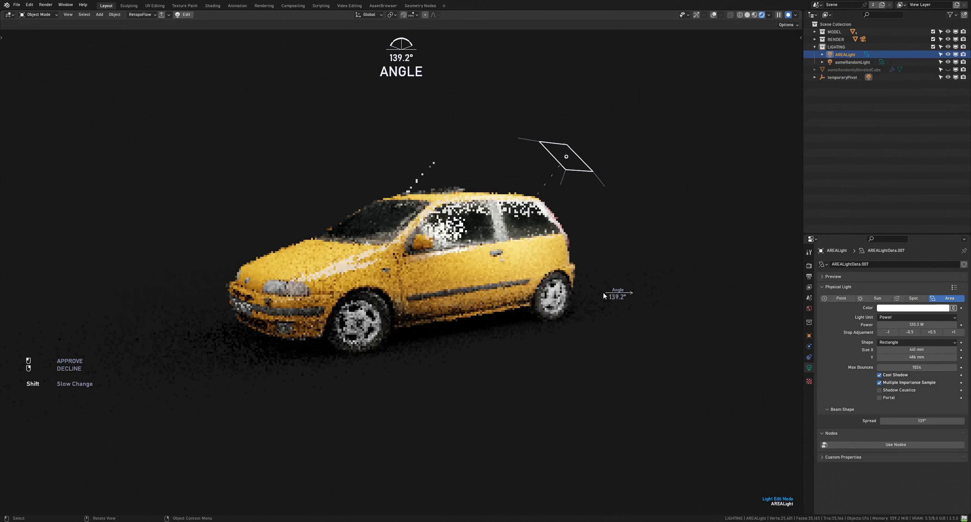
mouse_move(352, 300)
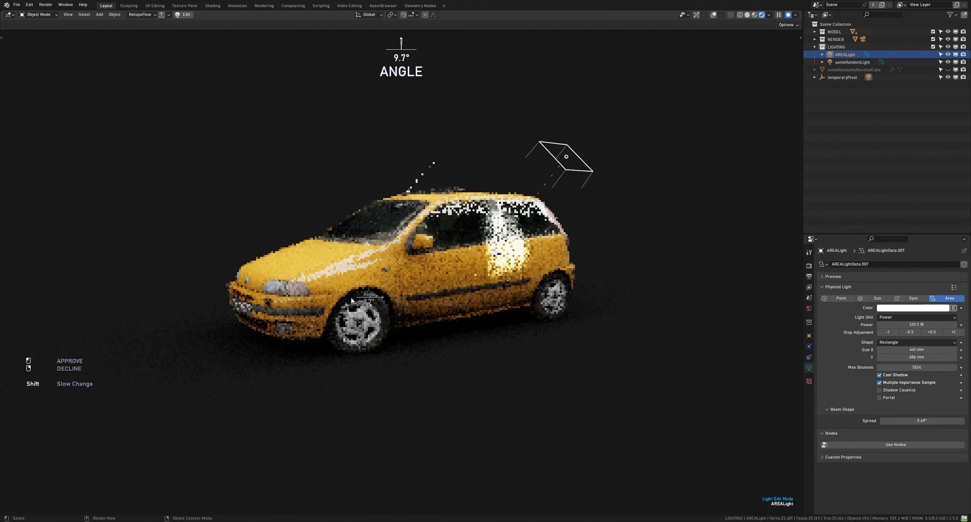
mouse_move(288, 308)
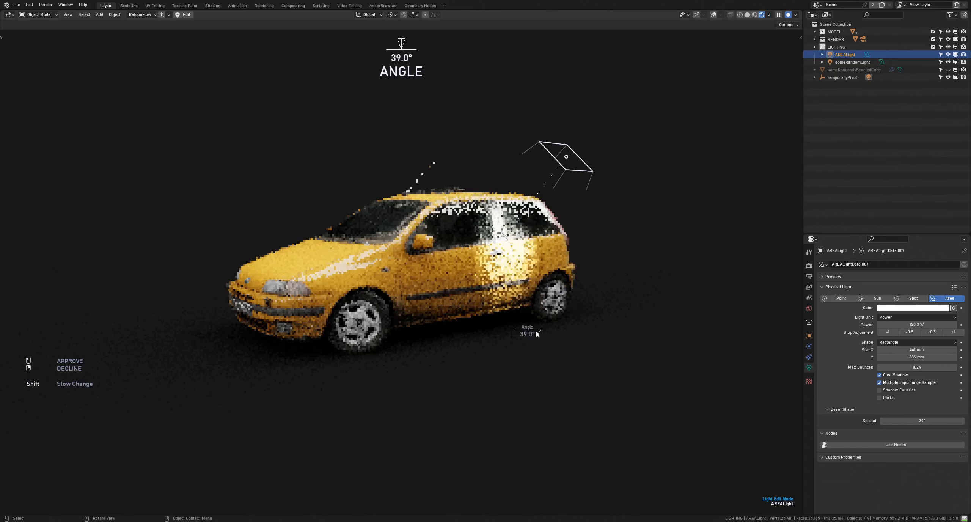
mouse_move(601, 334)
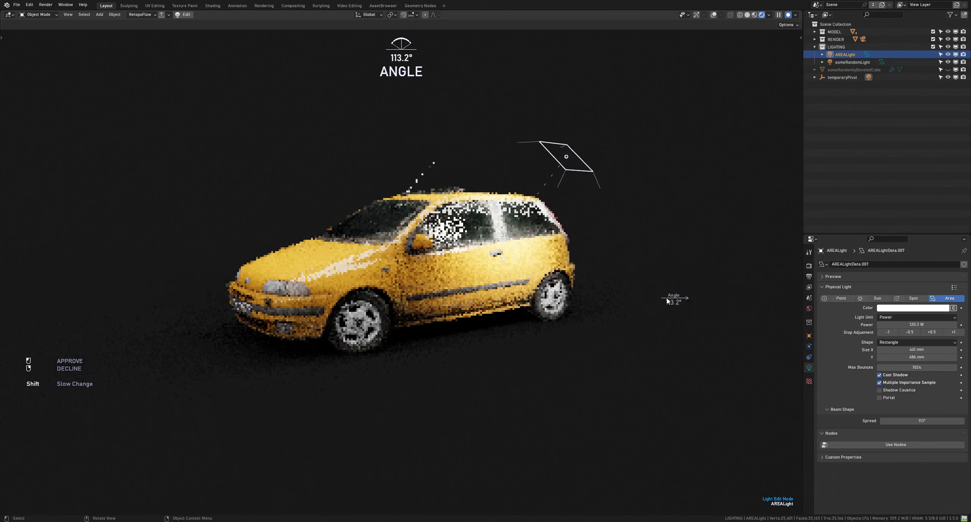
left_click(678, 299)
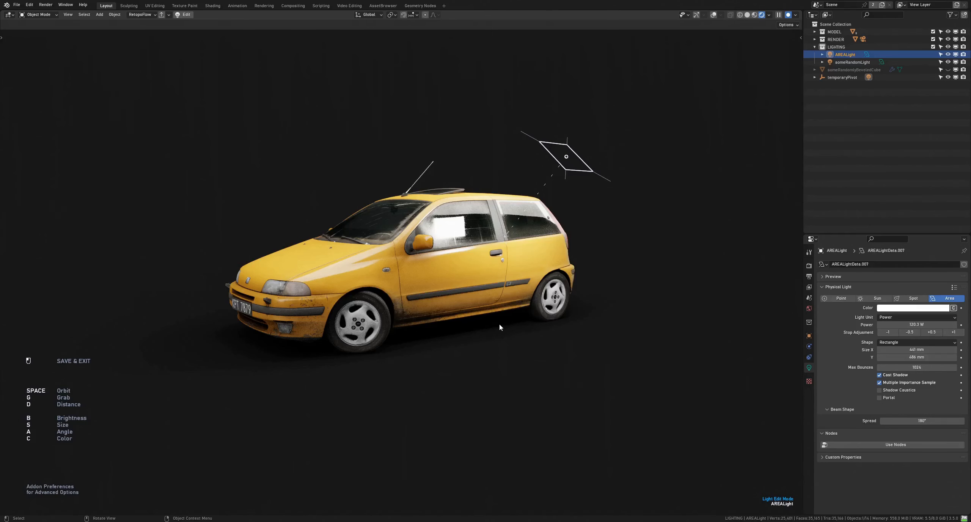
Try random temperatures and a saturated blue for AREALight's color, set the temperature to 15000 K, and finish editing the light.
key("c")
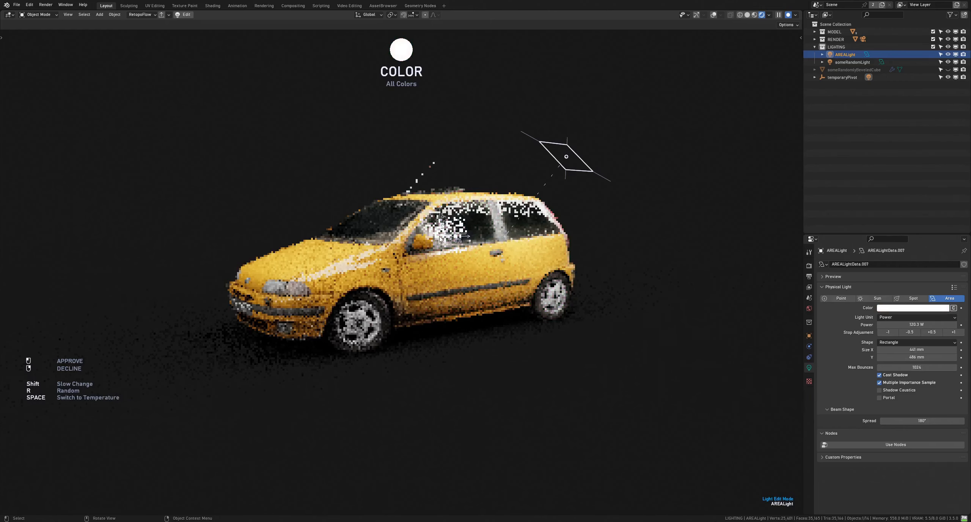
key("space")
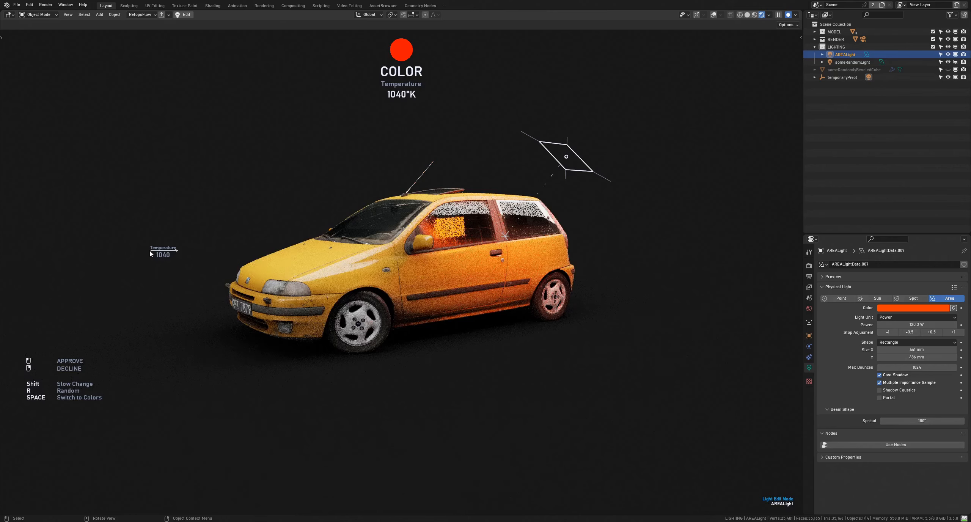
key("r")
key("r")
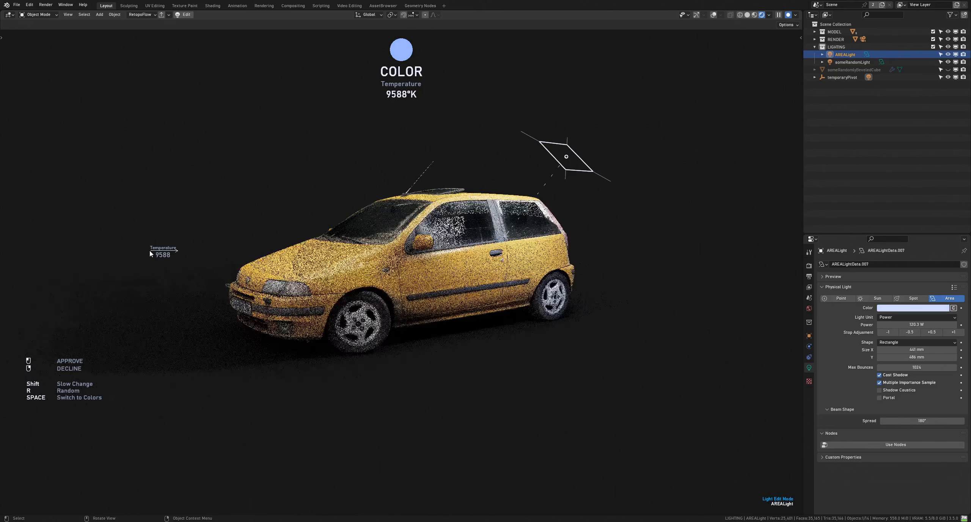
key("r")
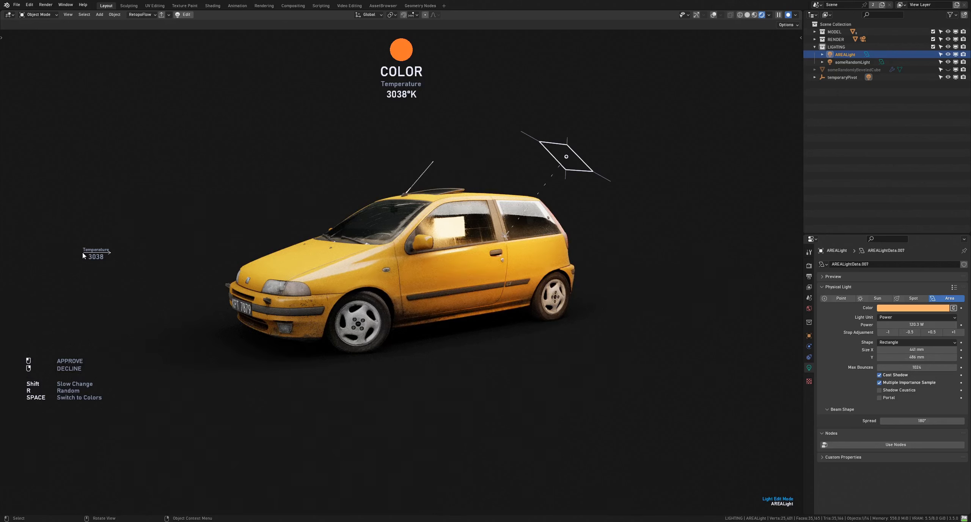
key("space")
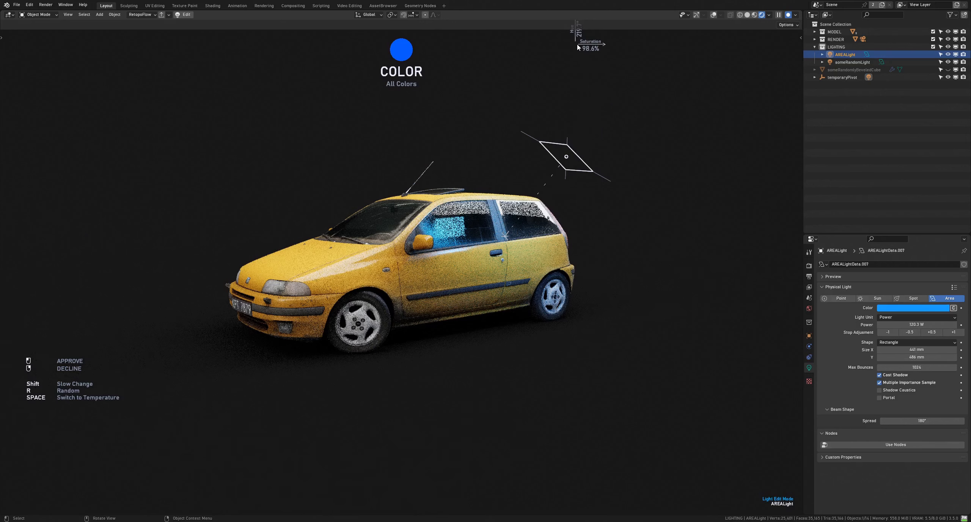
key("space")
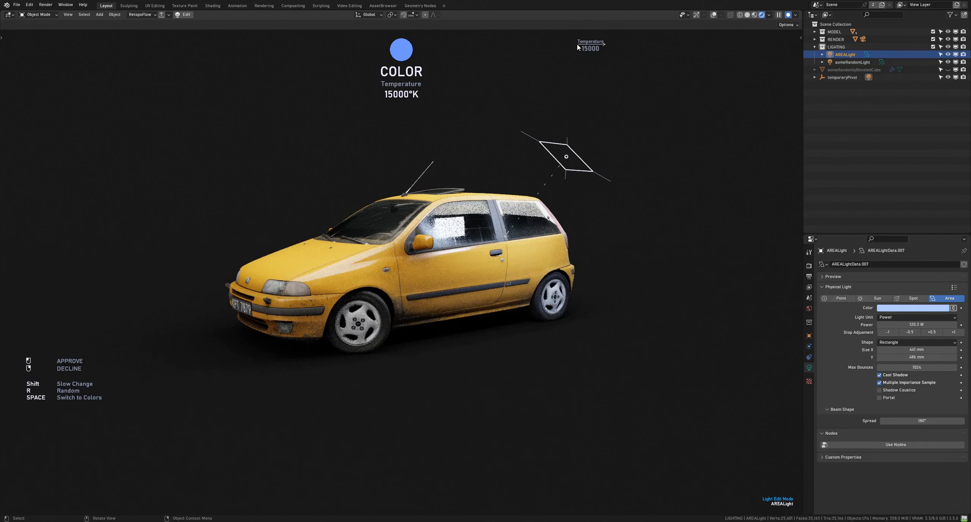
left_click(577, 47)
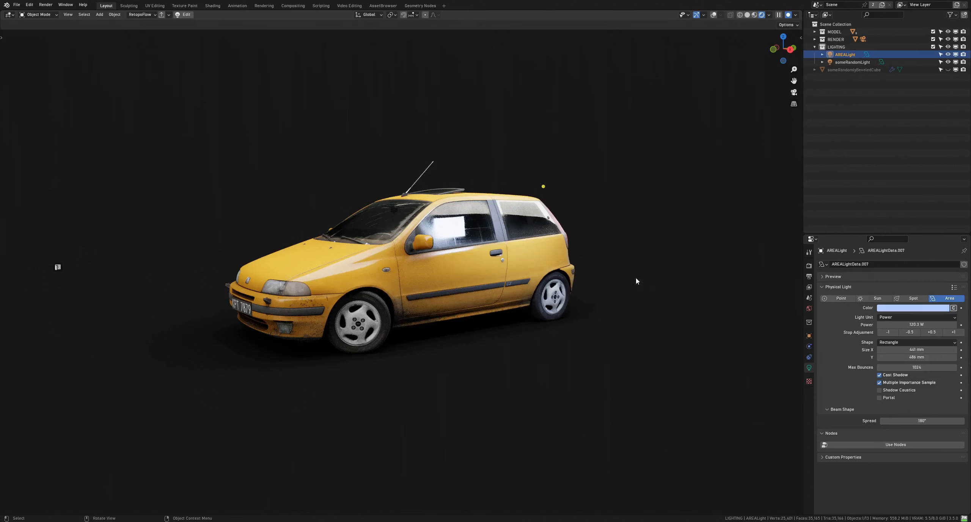
Review the Light Control add-on's general and UI visibility settings in the Preferences, leaving them as they are.
key("F4")
left_click(566, 249)
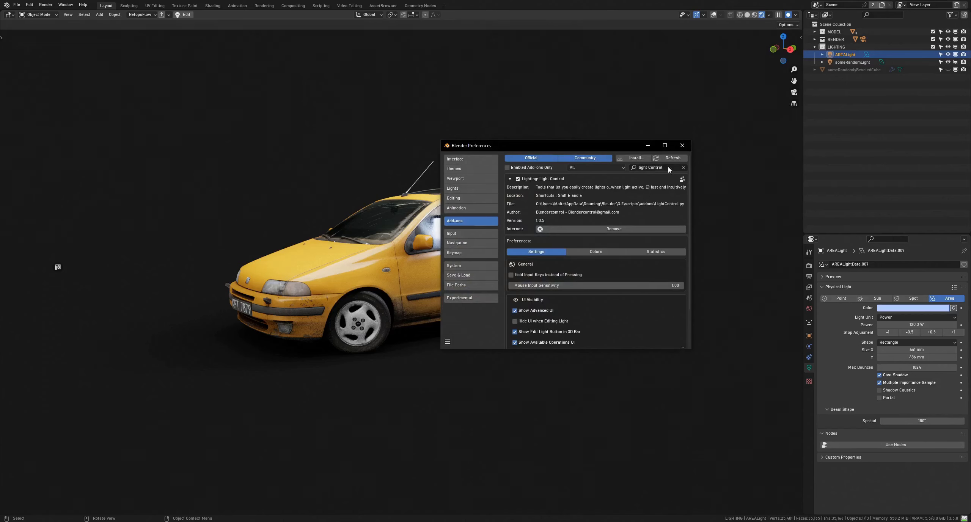
left_click(680, 145)
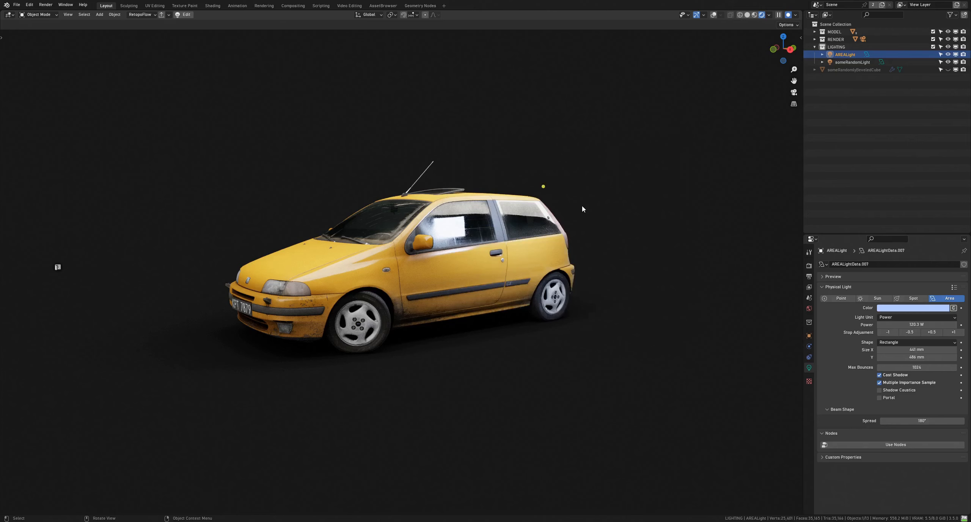
Start editing AREALight and toggle the light-editing UI off and on again.
key("e")
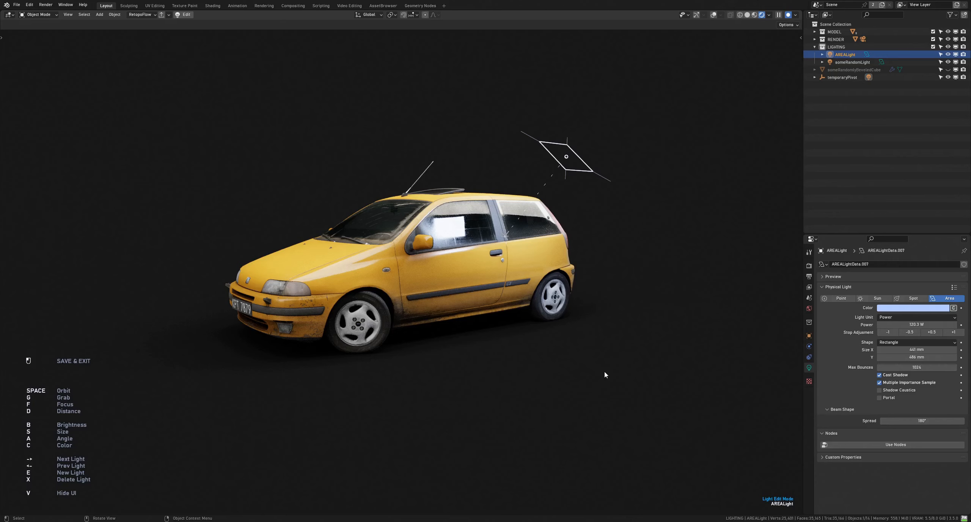
key("v")
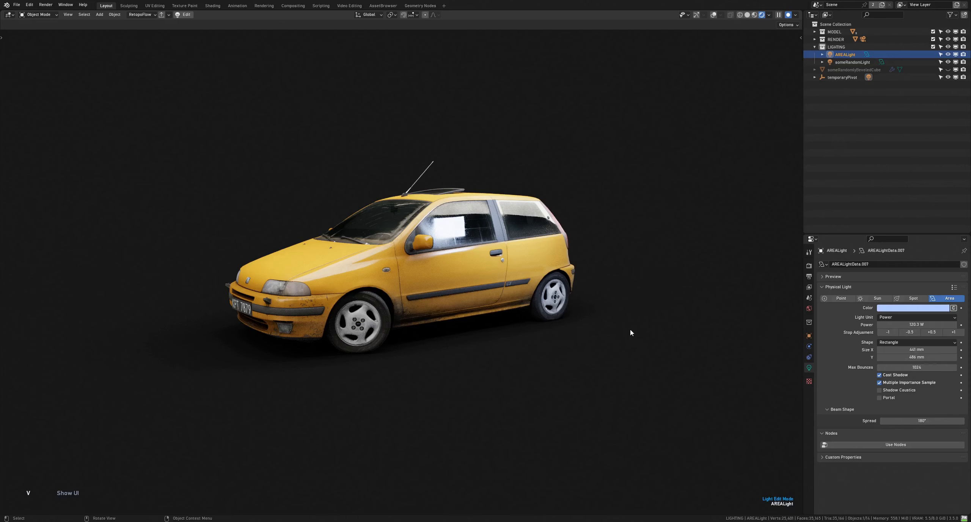
key("v")
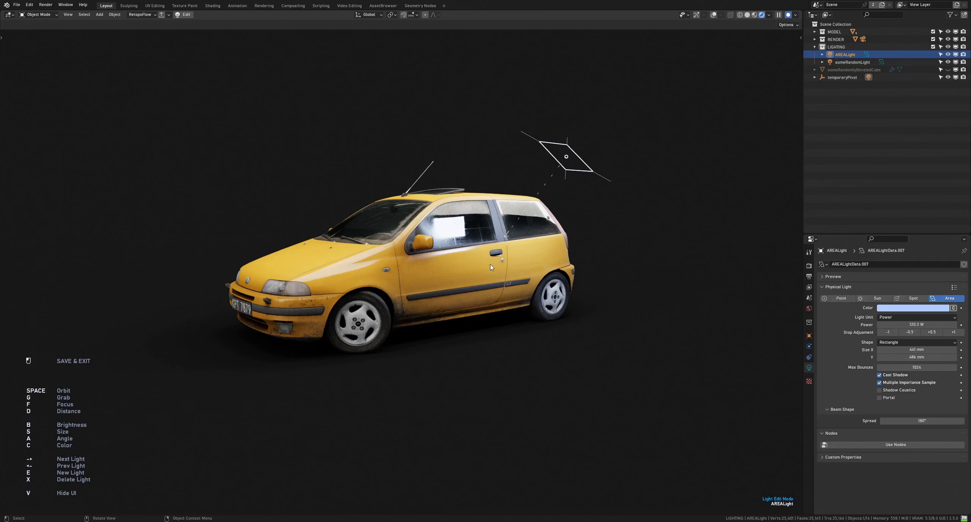
Switch the edited light back and forth between AREALight and someRandomLight, ending on AREALight.
key("Right")
key("Left")
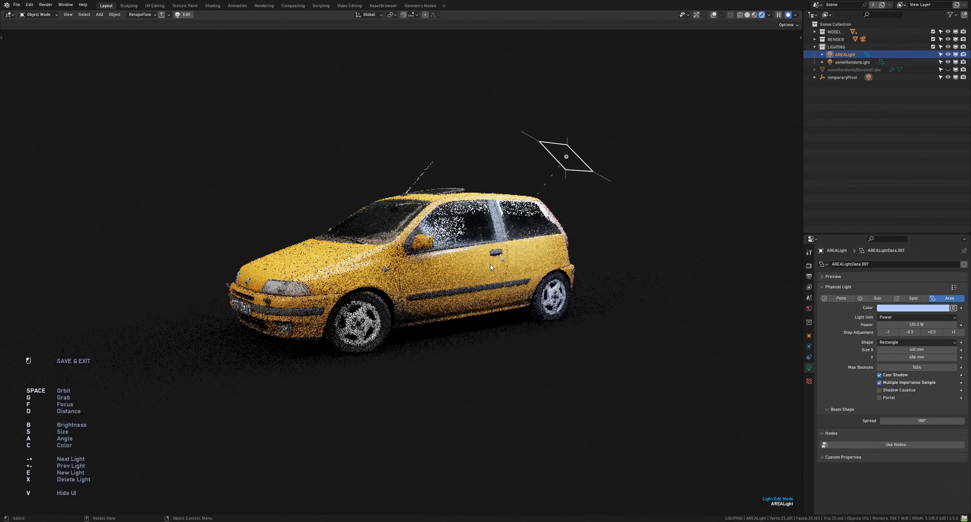
key("Right")
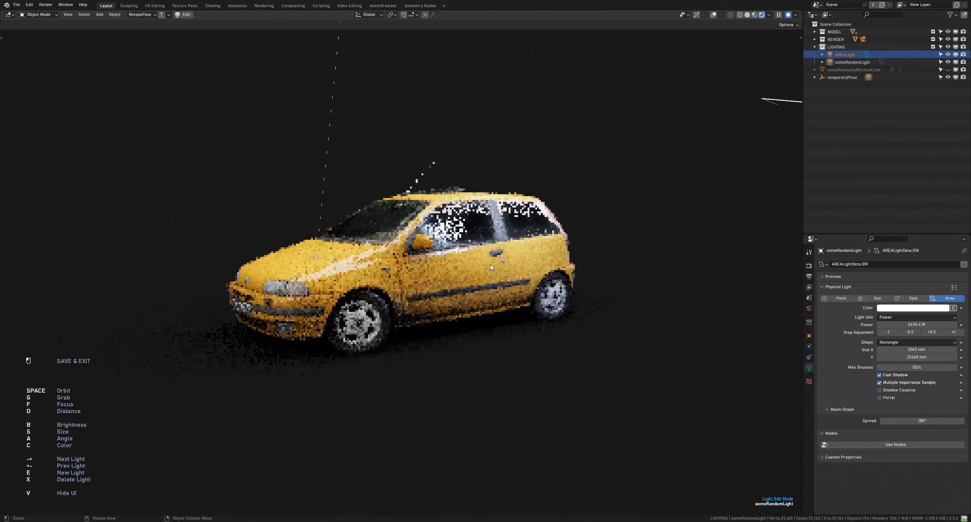
key("Left")
key("Right")
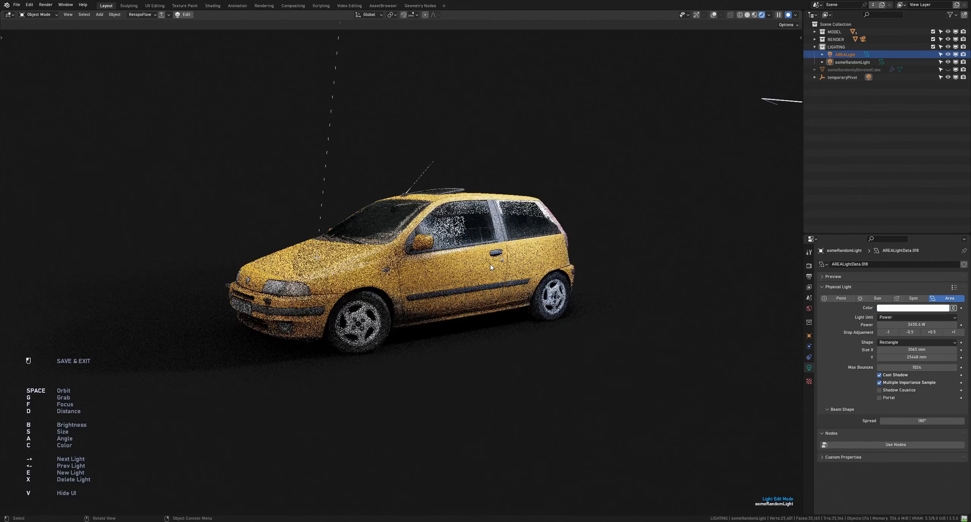
key("Left")
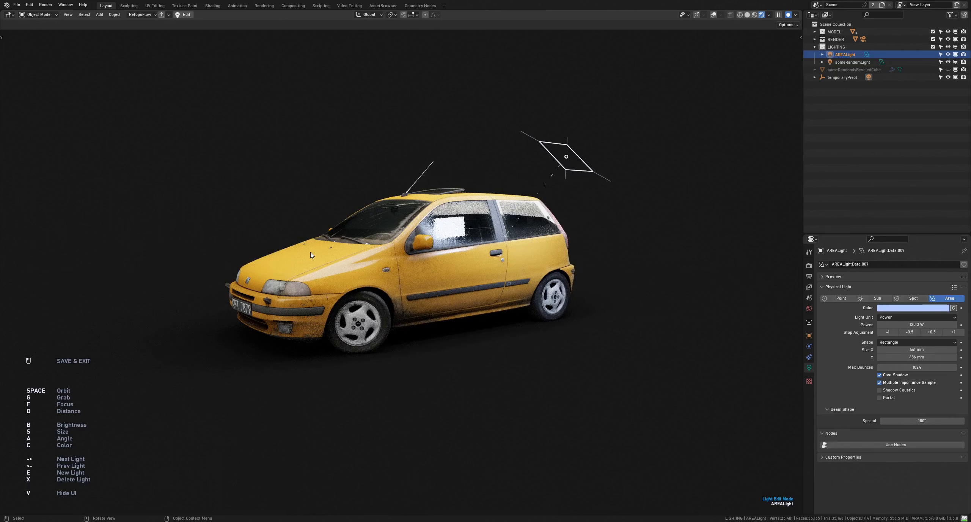
Try adding a new area light on the car's hood and deleting it while in light editing, and undo the last change.
key("e")
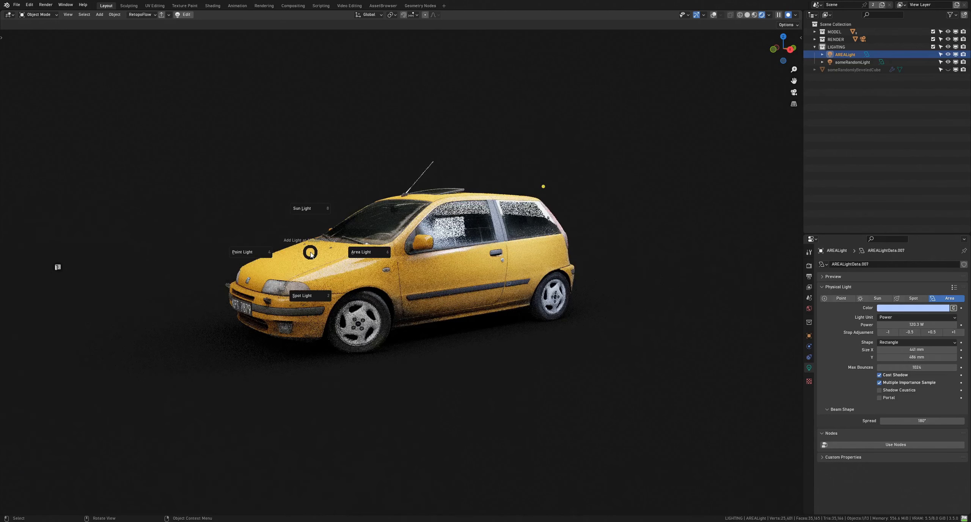
left_click(363, 257)
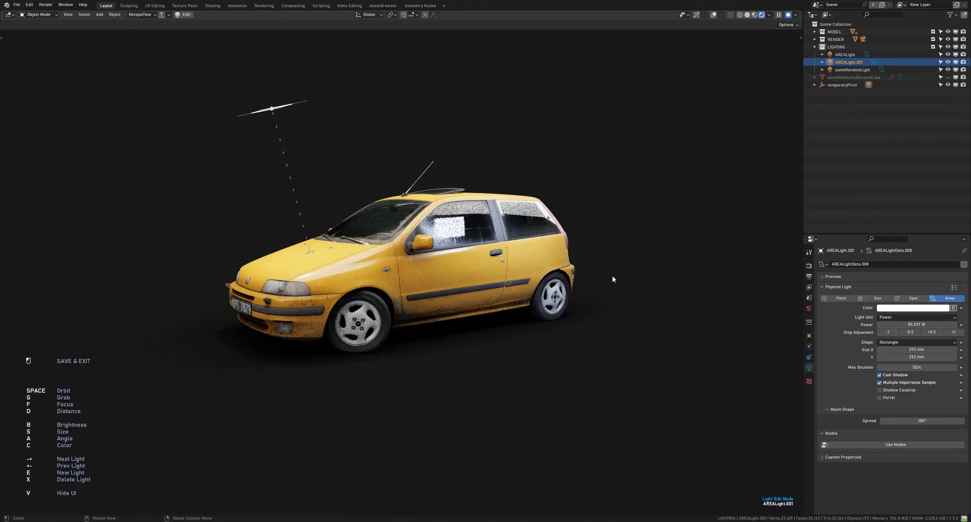
key("x")
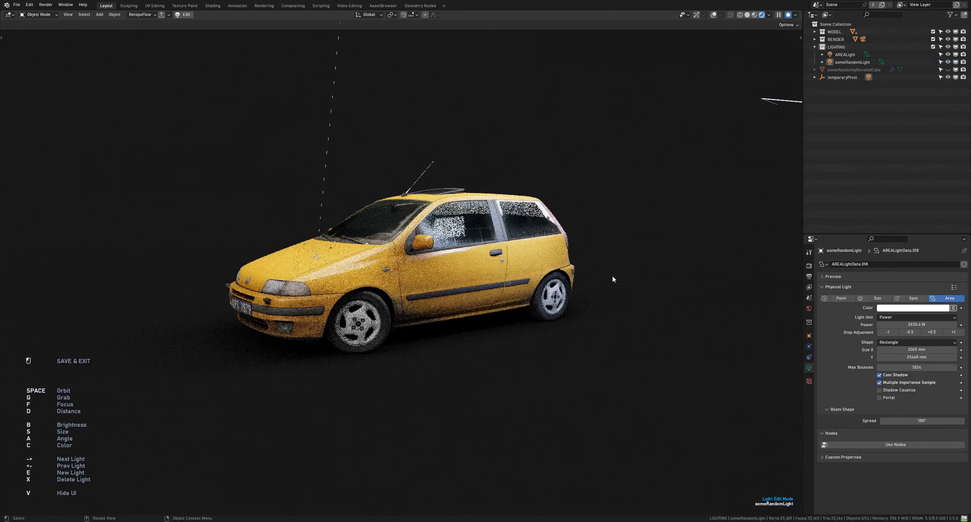
left_click(612, 277)
key("ctrl+z")
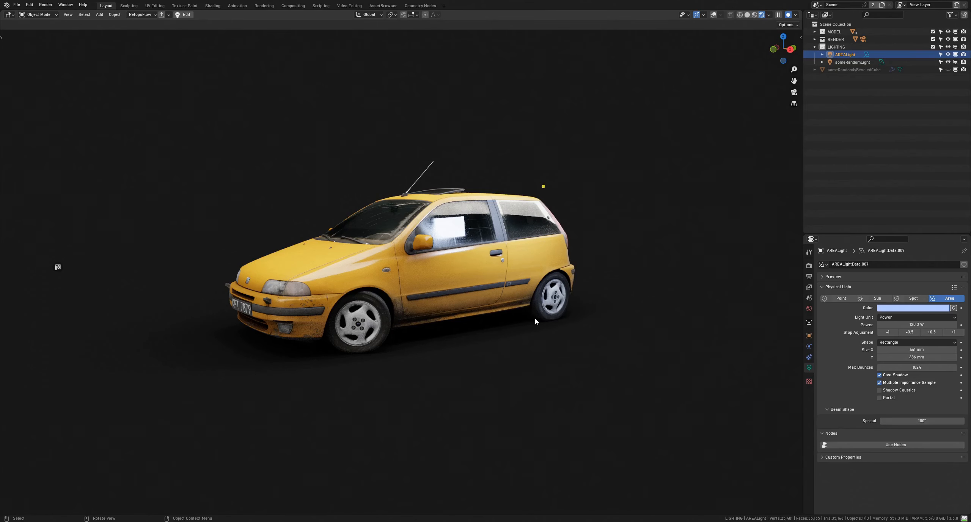
Edit AREALight again, orbit it slightly above the rear of the car and finish editing.
key("ctrl+e")
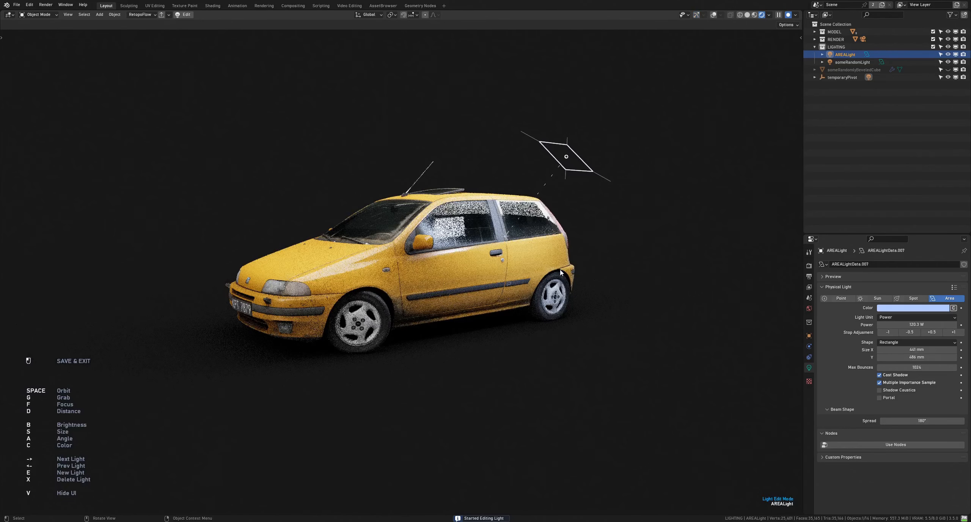
key("space")
left_click(503, 293)
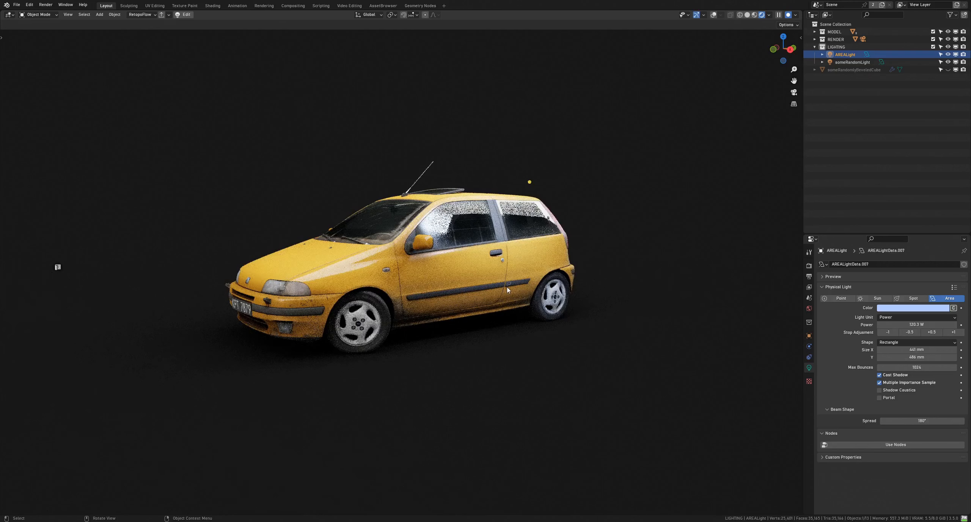
Enable Hold Input Keys instead of Pressing in the Light Control add-on preferences.
key("shift+e")
left_click(509, 295)
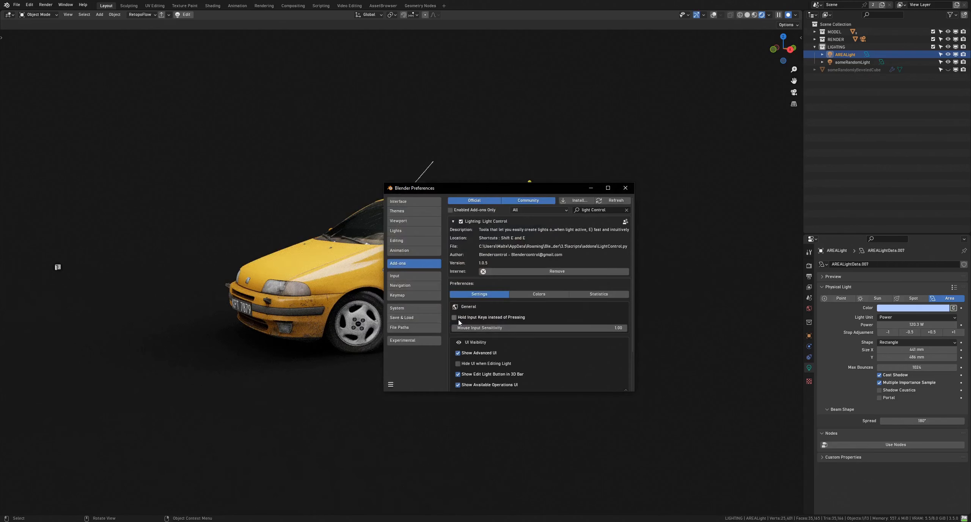
left_click(625, 188)
Start editing AREALight and orbit it on all axes around its pivot on the car's side glass.
key("Tab")
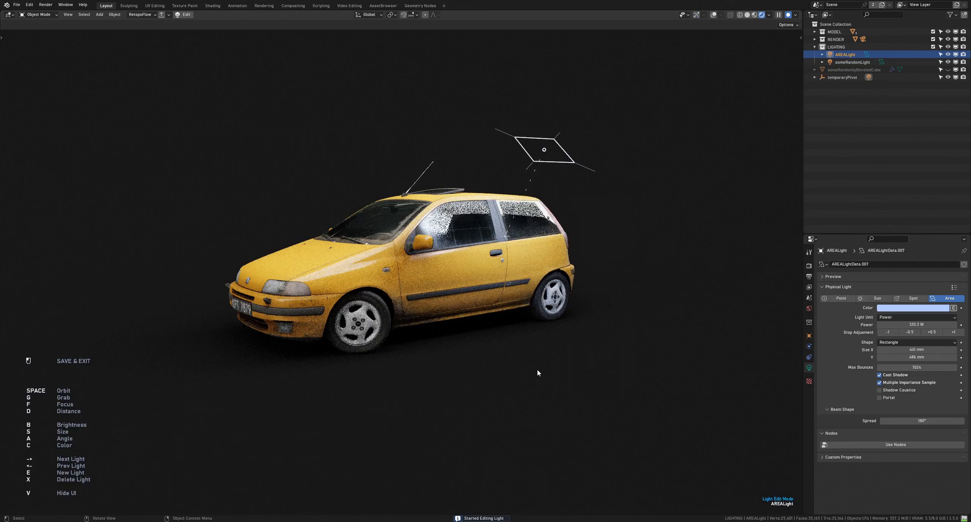
key("space")
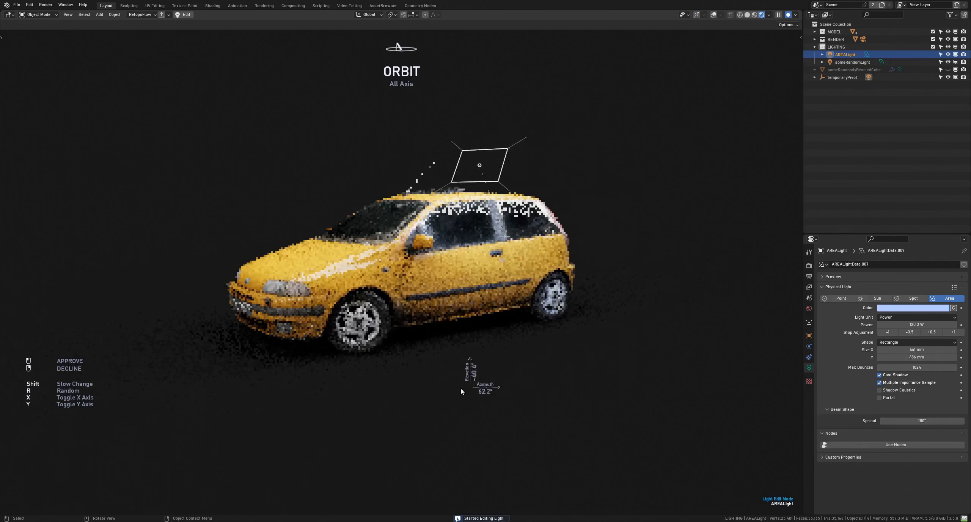
left_click(499, 377)
key("space")
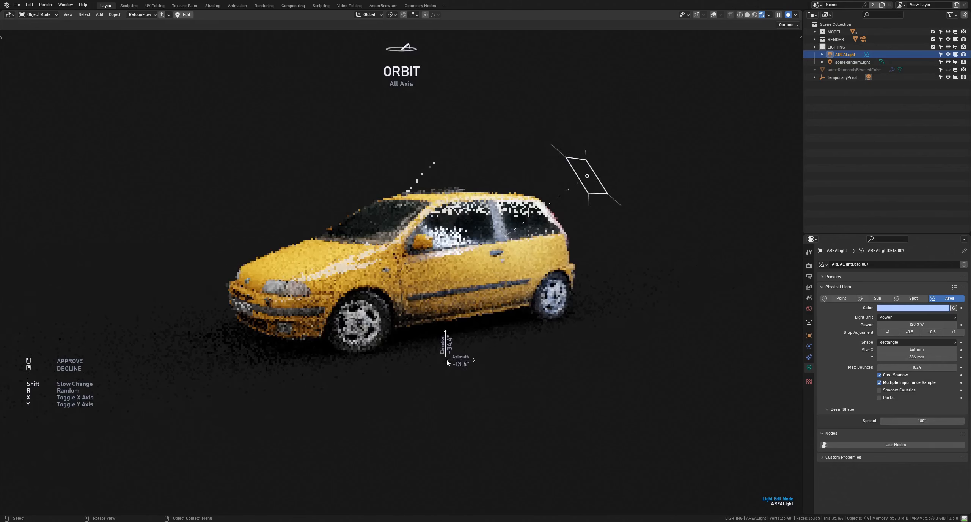
left_click(546, 342)
Enlarge AREALight to about 1210 by 1333 mm and orbit it above the car's rear.
key("s")
left_click(672, 342)
key("space")
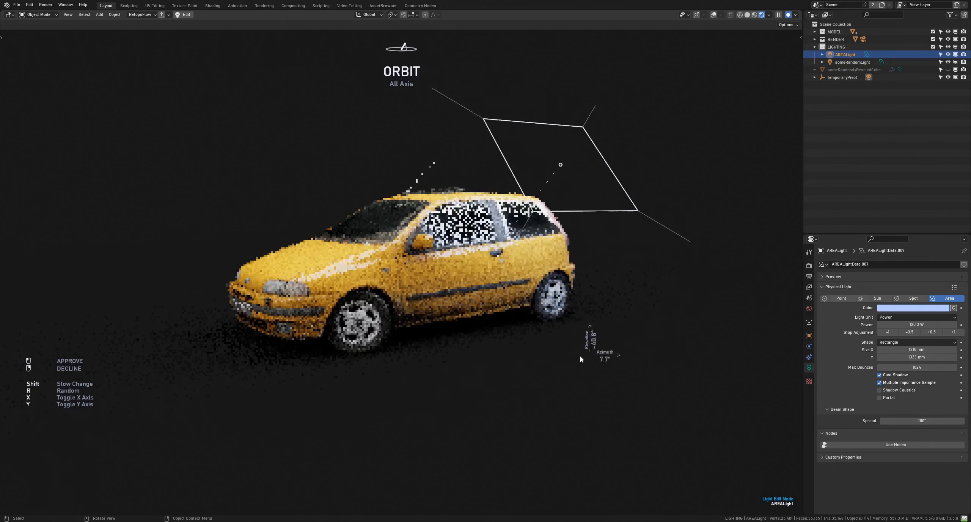
left_click(581, 359)
Set AREALight's brightness to about 130 W, refine its orbit position and save the light edit.
key("b")
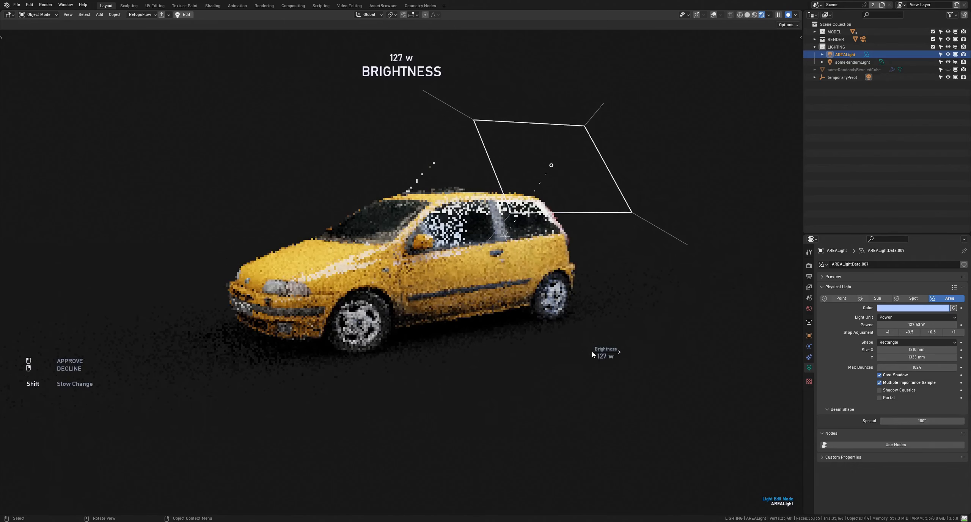
left_click(598, 354)
key("space")
left_click(463, 359)
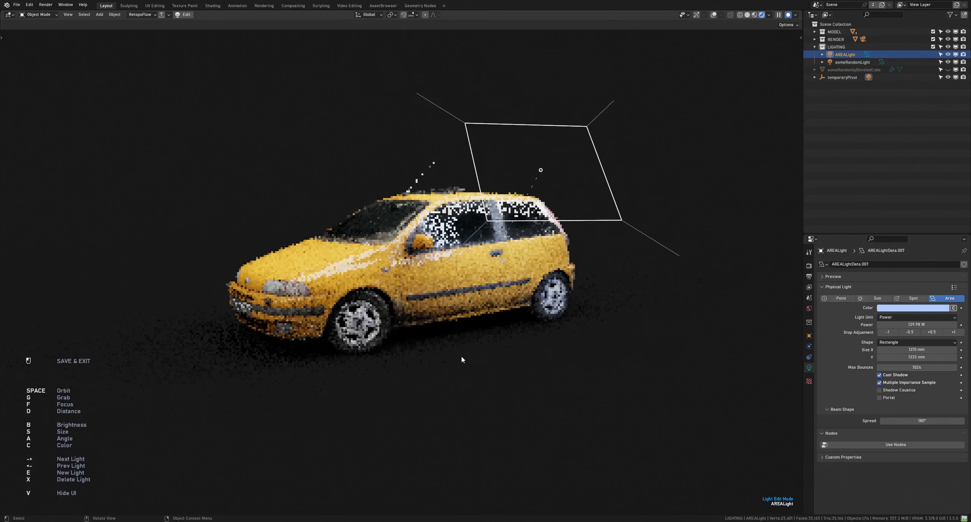
left_click(483, 354)
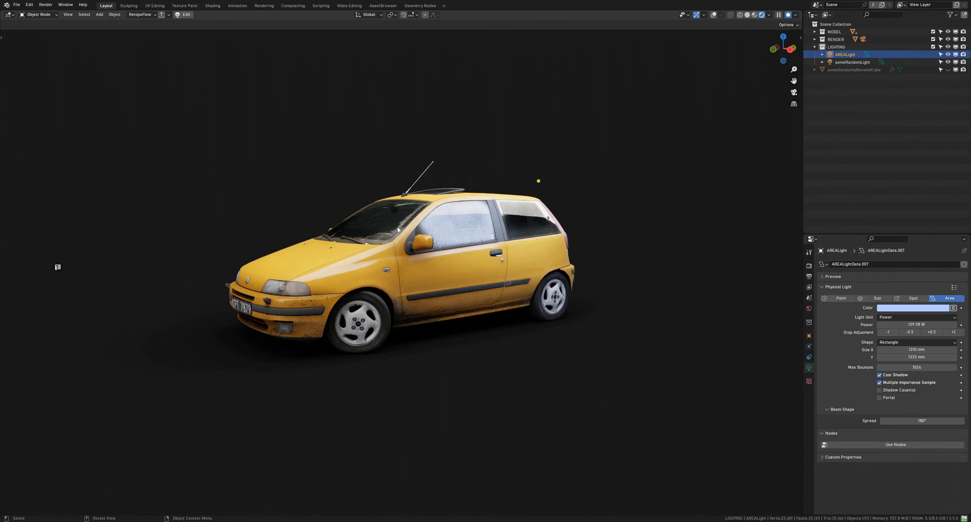
Open the Keymap preferences and search for "lightcontrol" to examine the add-on's shortcuts.
right_click(185, 17)
key("F4")
left_click(530, 311)
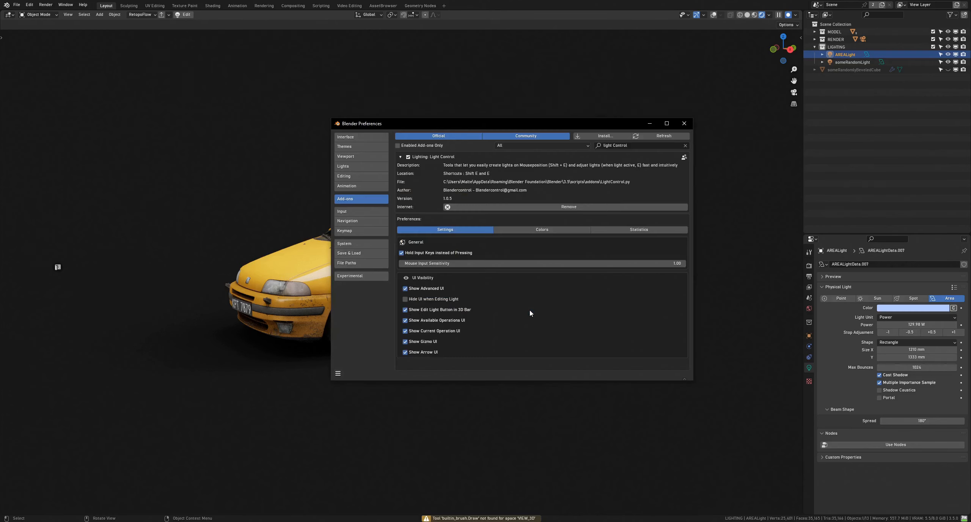
left_click(377, 230)
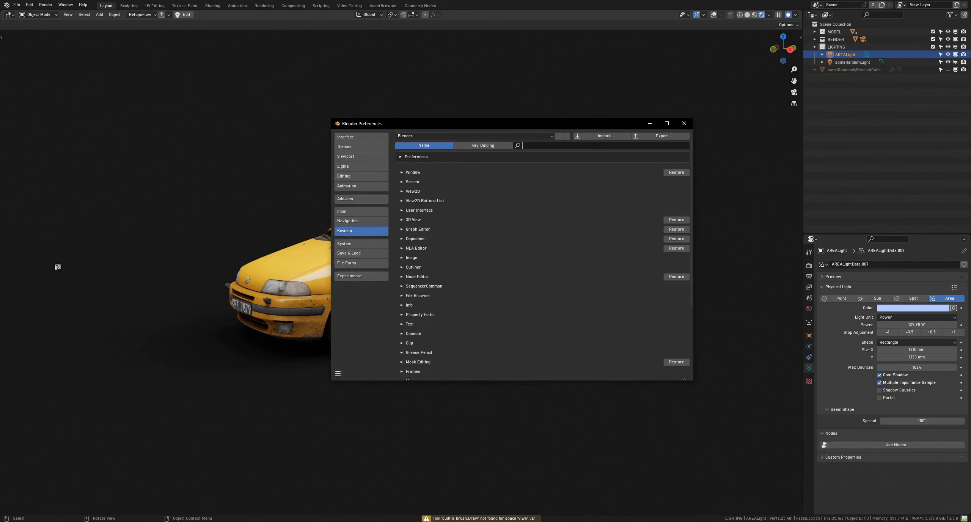
type("lightcontrol")
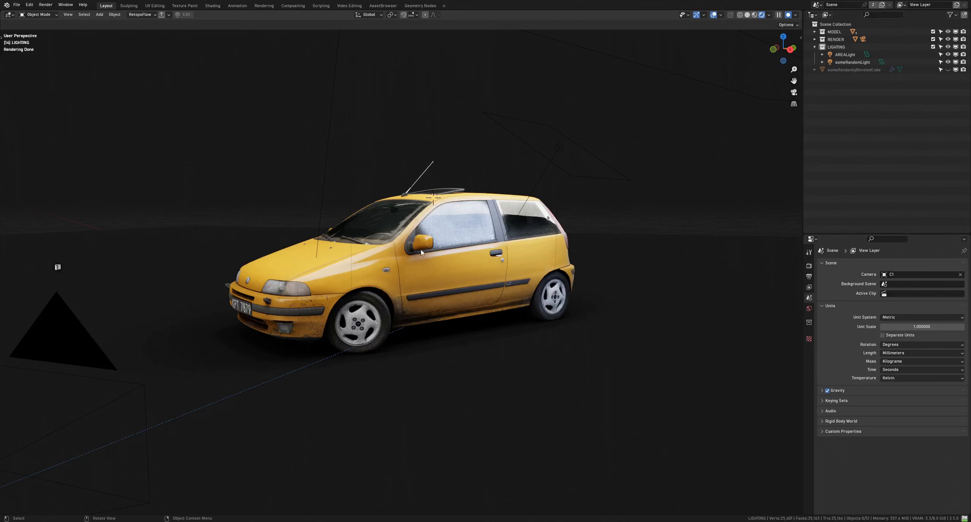
Add a standard Area light, move it above the car's hood and rotate it to aim at the windshield.
key("shift+a")
mouse_move(483, 286)
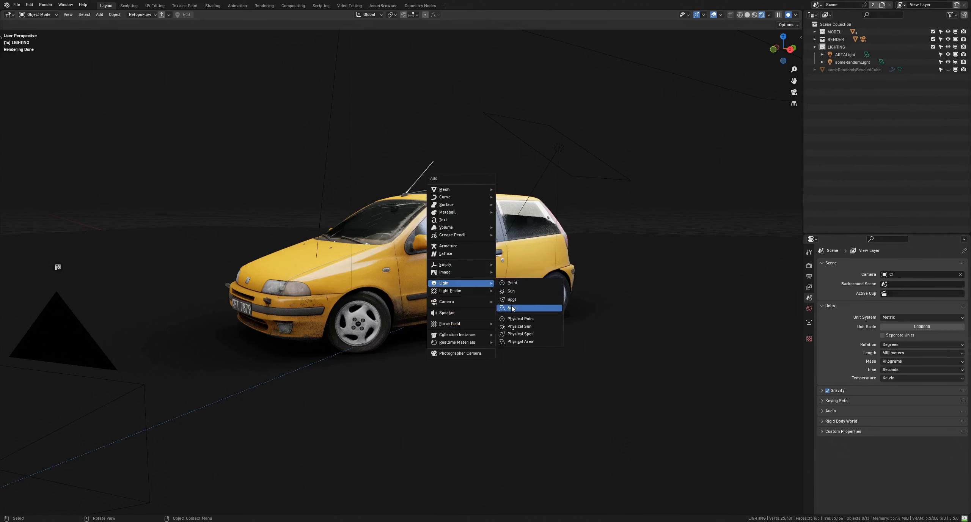
left_click(531, 307)
key("g")
left_click(230, 126)
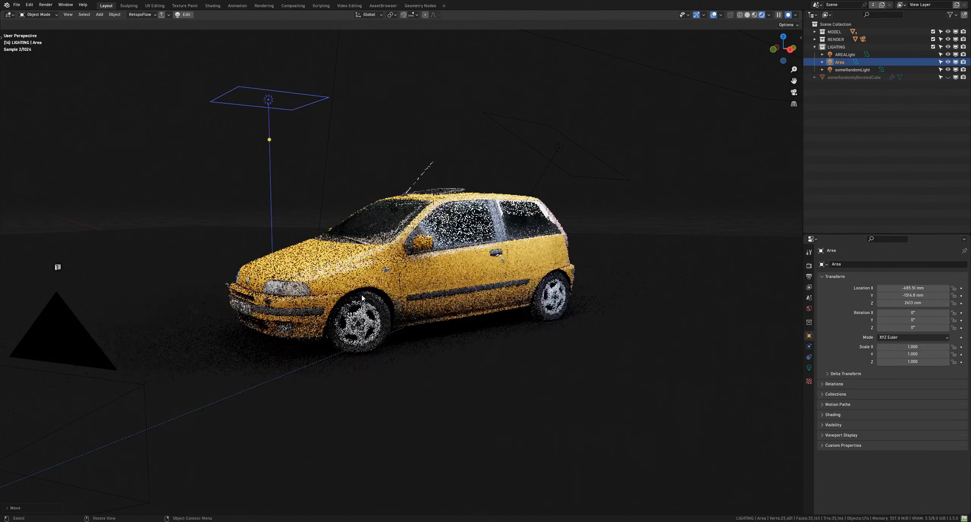
key("r")
left_click(341, 135)
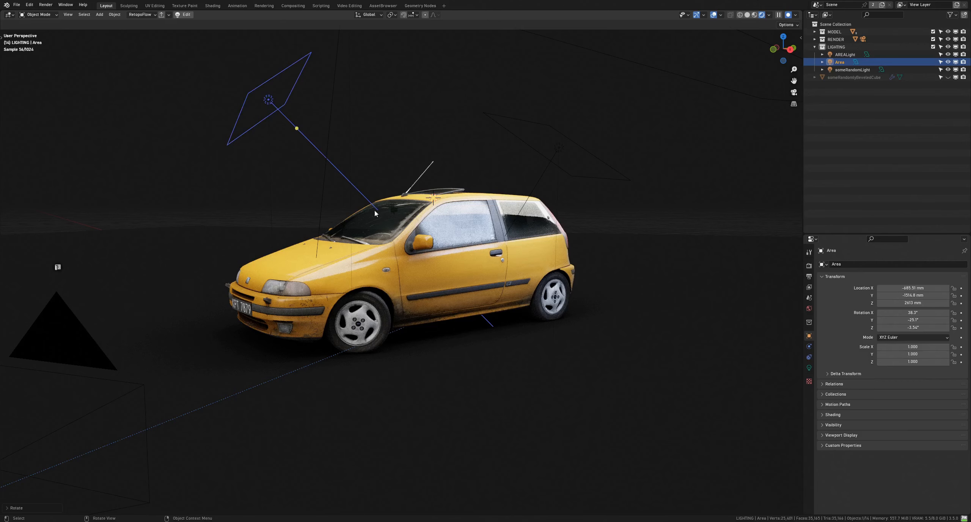
Edit the Area light with Light Control, orbit it around its windshield pivot and save the edit.
key("ctrl+shift+l")
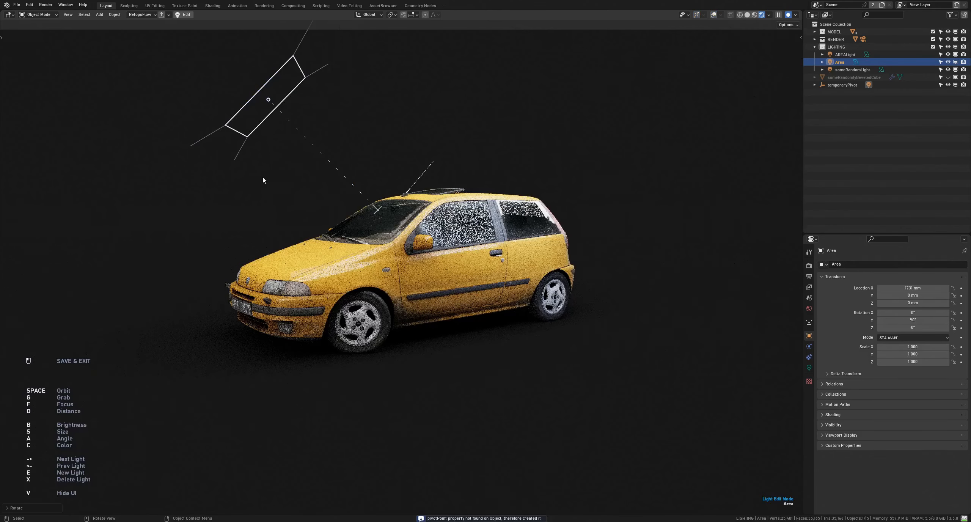
key("space")
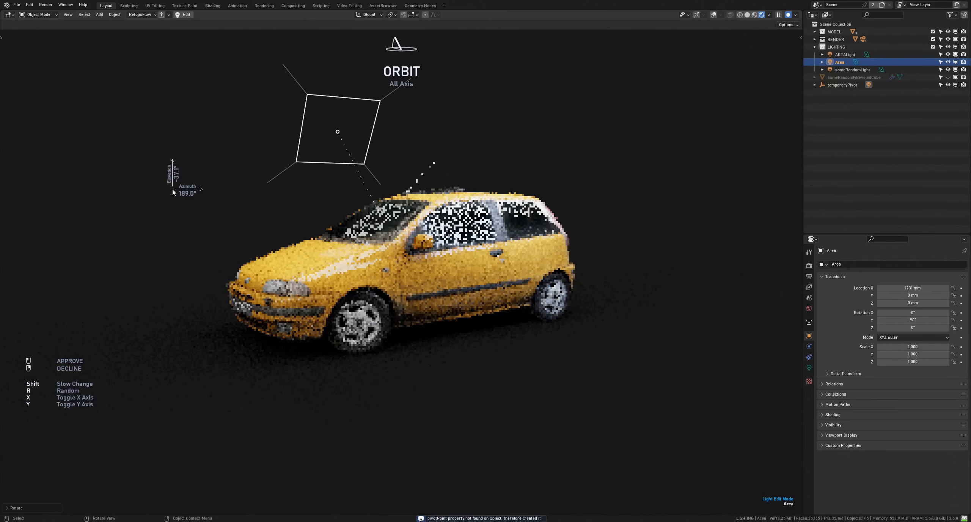
left_click(273, 186)
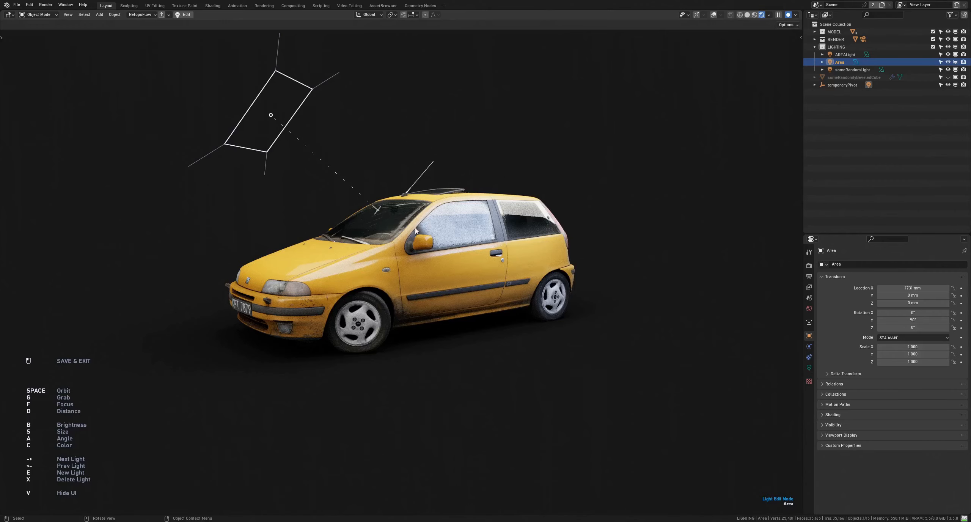
left_click(374, 170)
Move the Area light high beyond the car's rear with the regular Move tool, and re-enter light editing to re-aim it at its pivot.
key("g")
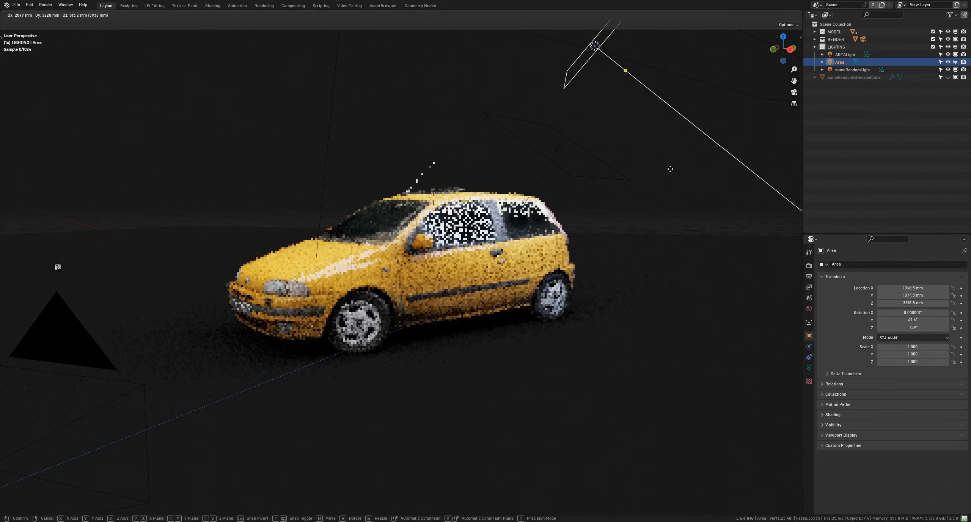
left_click(682, 174)
key("Tab")
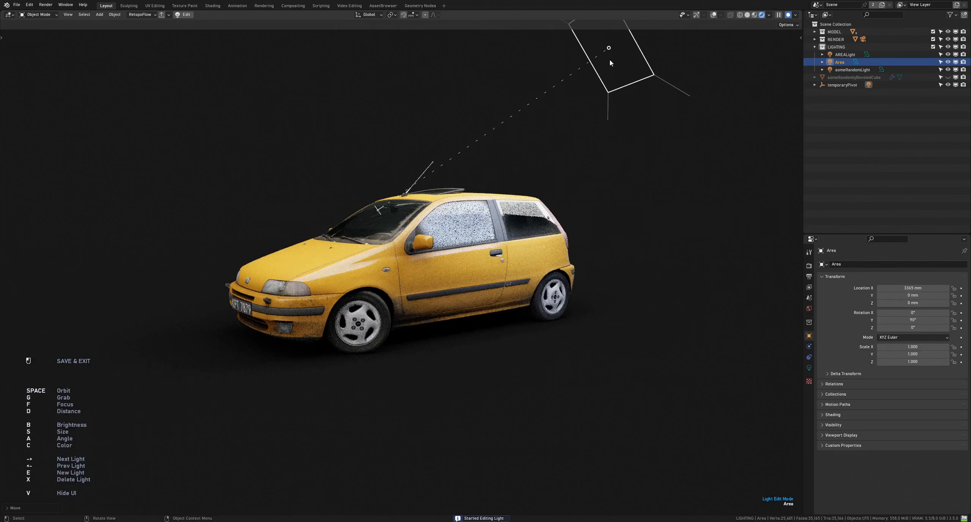
left_click(656, 186)
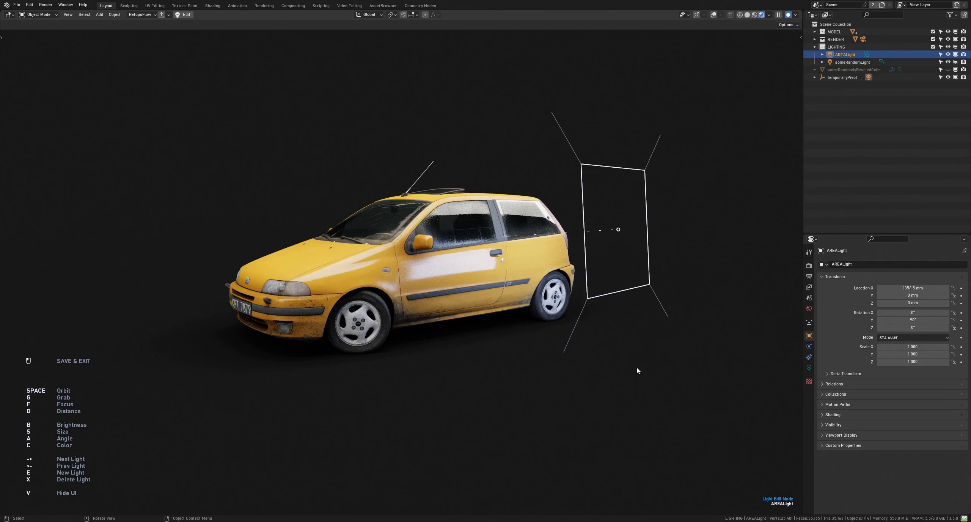
Tilt AREALight to about 4° in X and 143° in Y, and orbit it above the car's rear.
key("a")
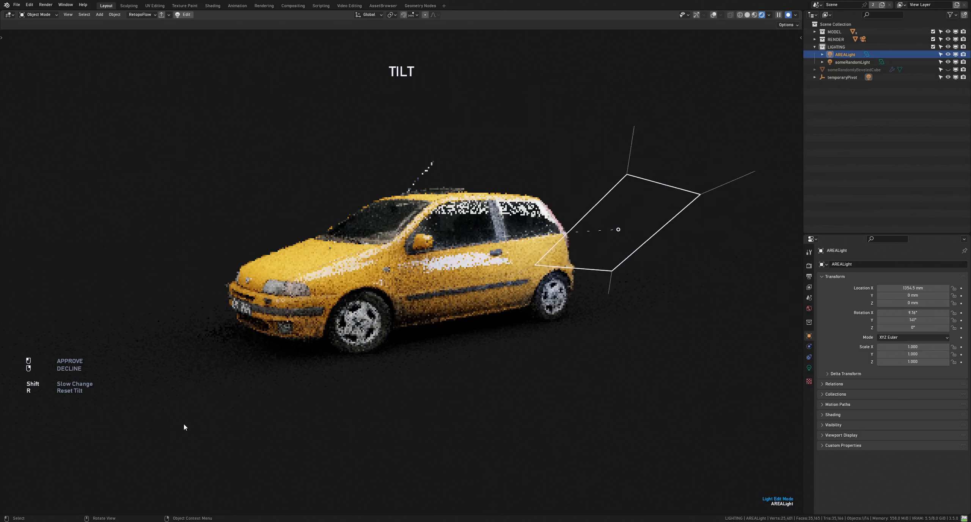
left_click(69, 380)
key("space")
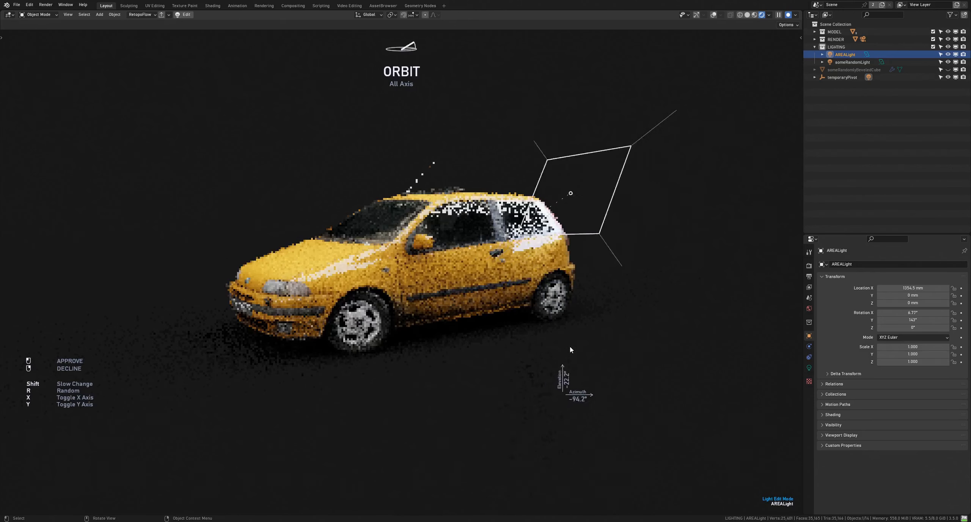